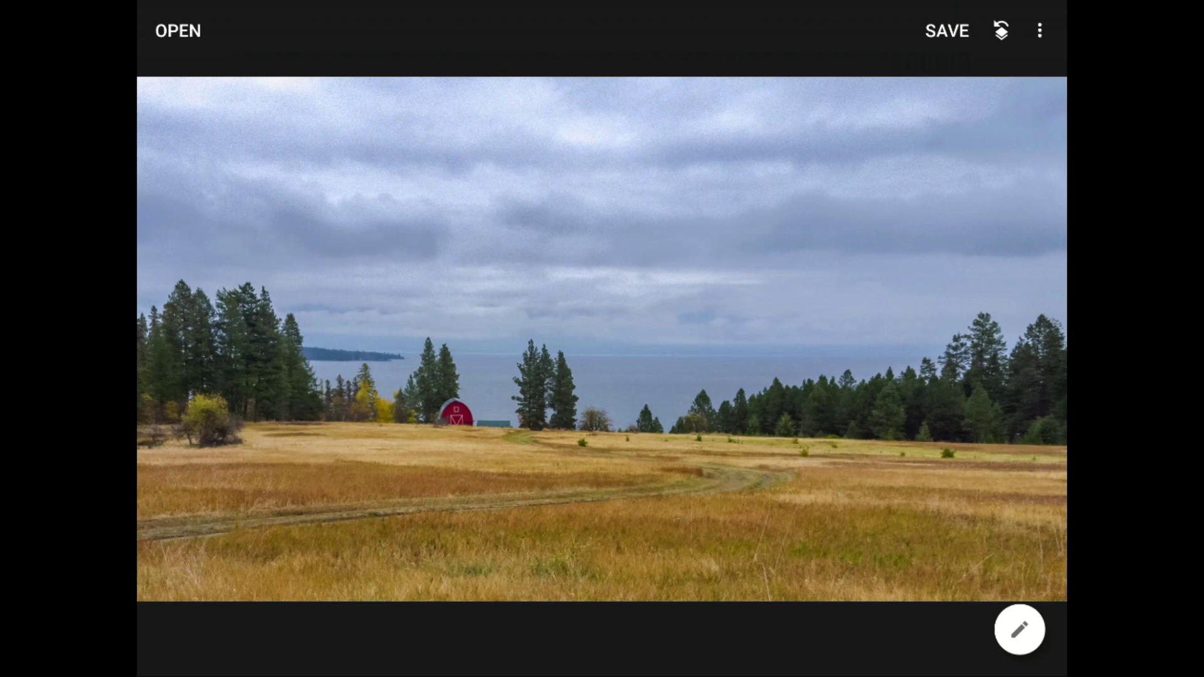
Raise whole-photo Saturation by +30 in Tune Image
{"action": "left_click", "coordinate": [1019, 630]}
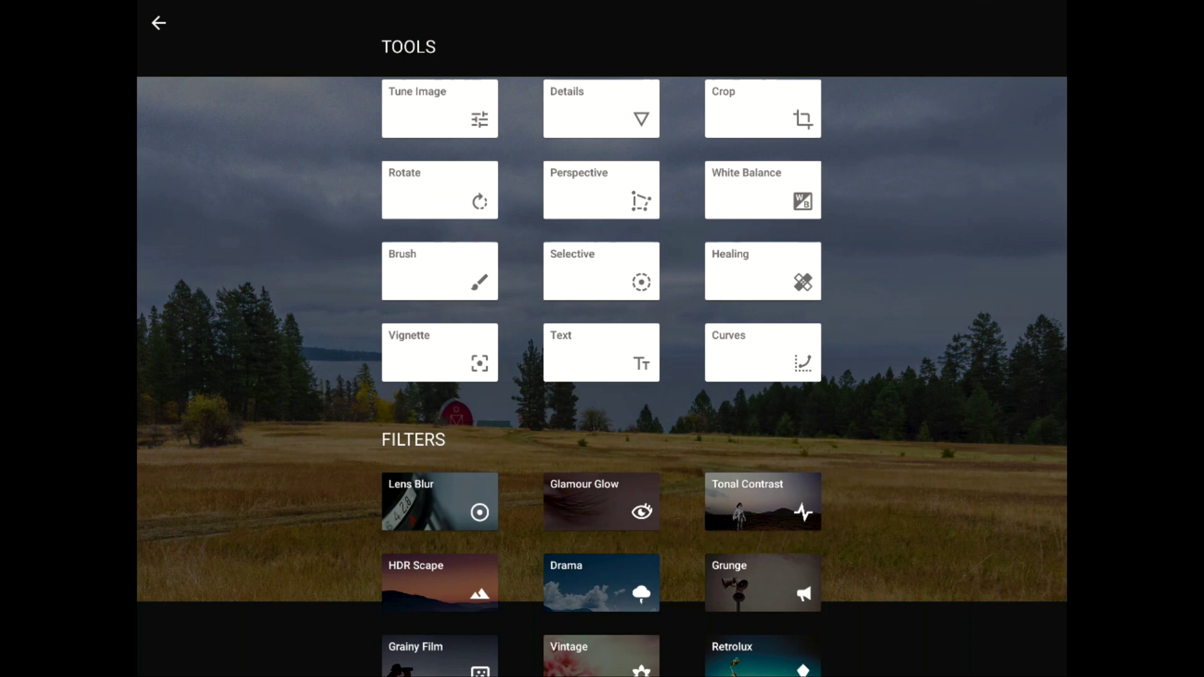
{"action": "left_click", "coordinate": [423, 115]}
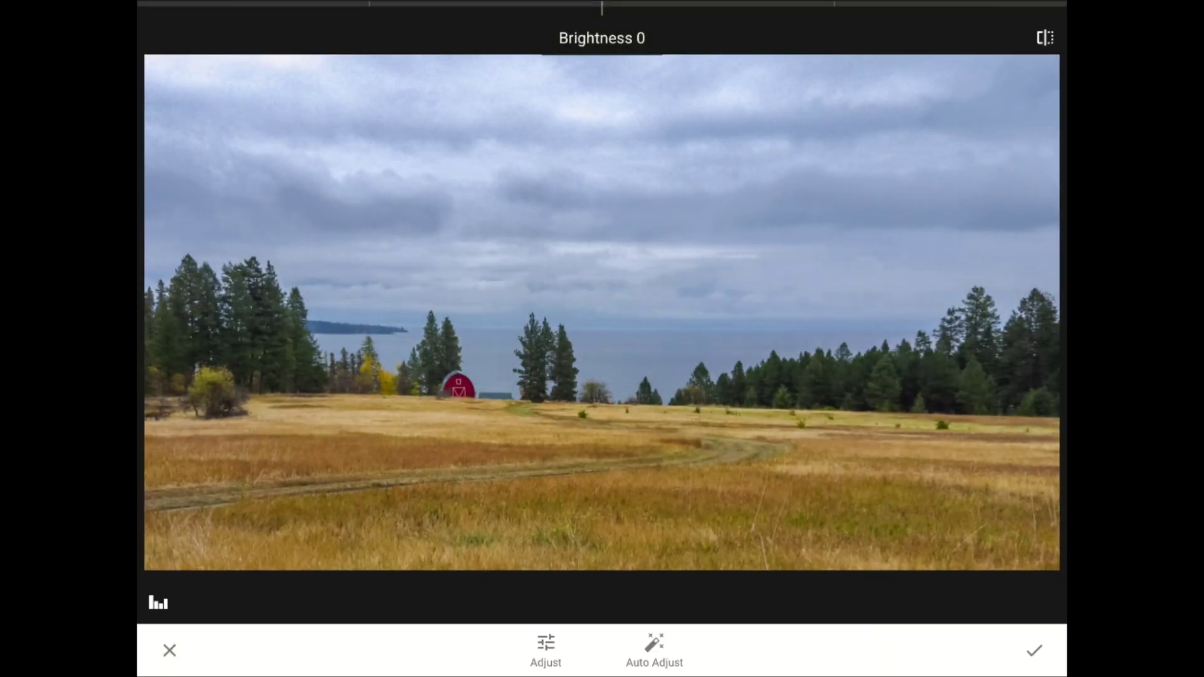
{"action": "left_click_drag", "start_coordinate": [825, 465], "coordinate": [831, 379]}
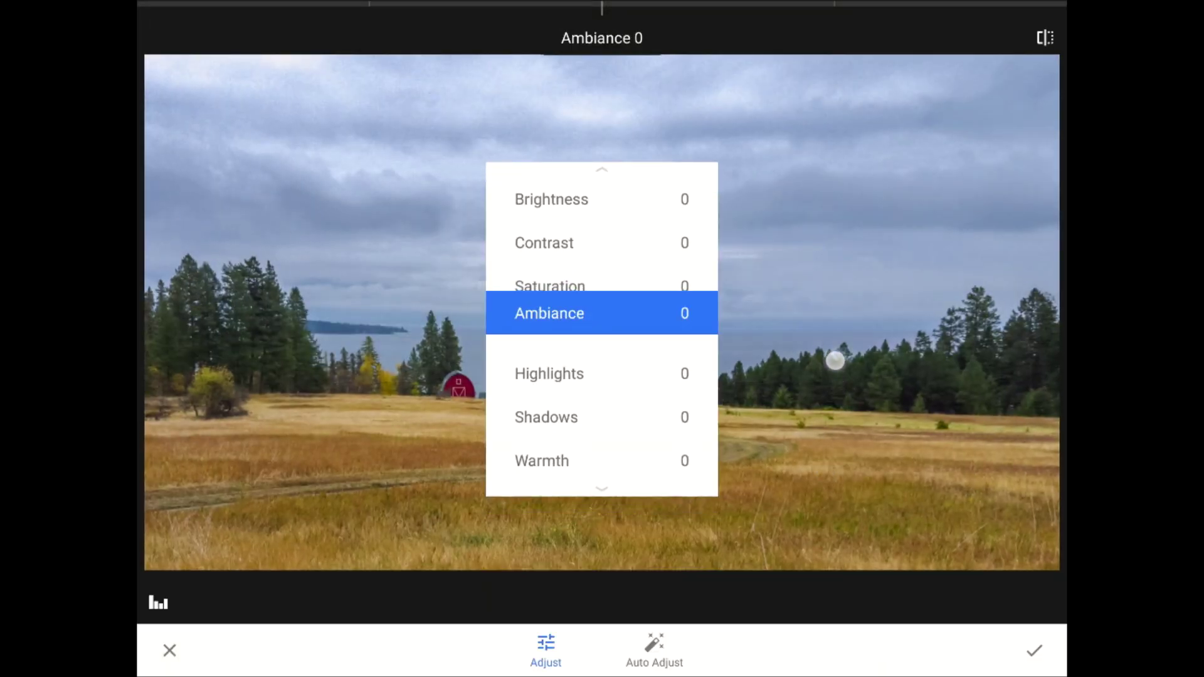
{"action": "left_click_drag", "start_coordinate": [760, 408], "coordinate": [864, 399]}
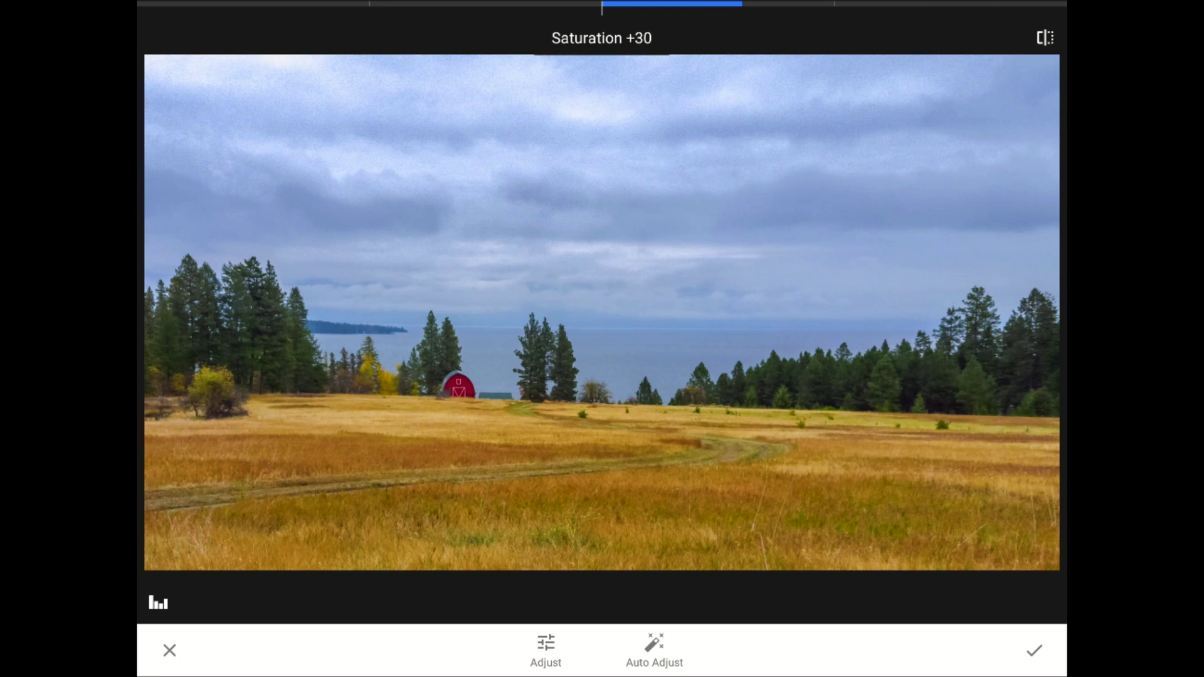
Compare the saturation boost with the original, then discard it
{"action": "left_click", "coordinate": [1045, 36]}
{"action": "left_click", "coordinate": [1045, 38]}
{"action": "left_click", "coordinate": [162, 654]}
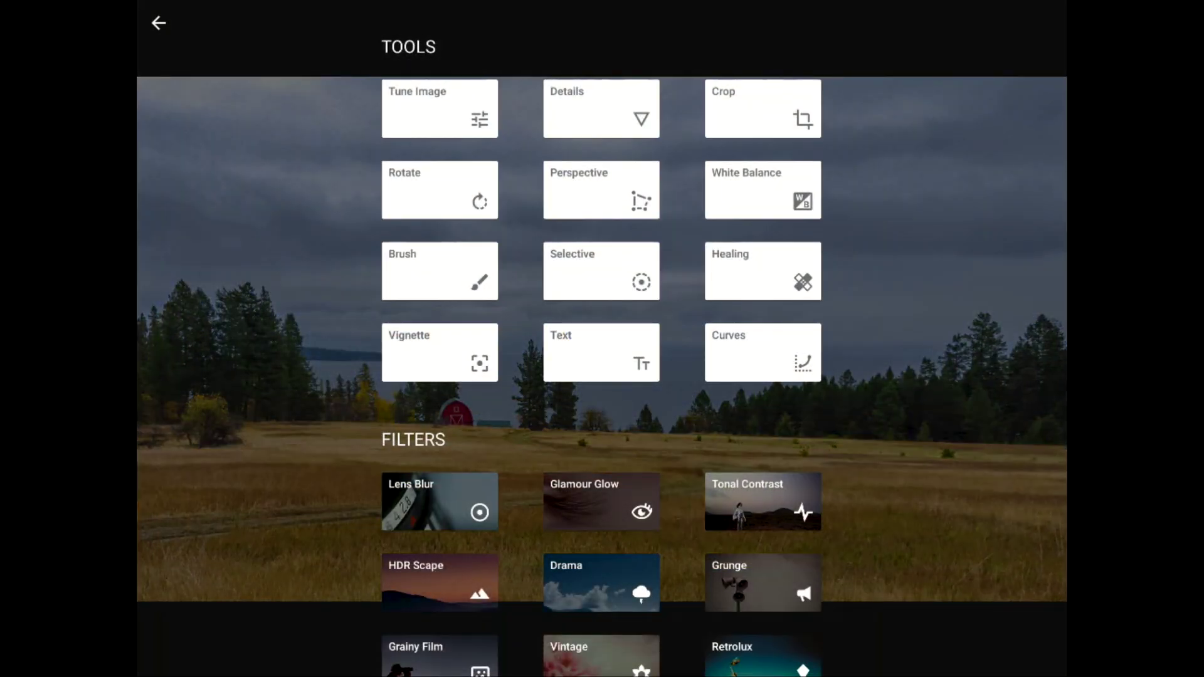
Open the Selective tool on the red-barn photo
{"action": "left_click", "coordinate": [601, 259]}
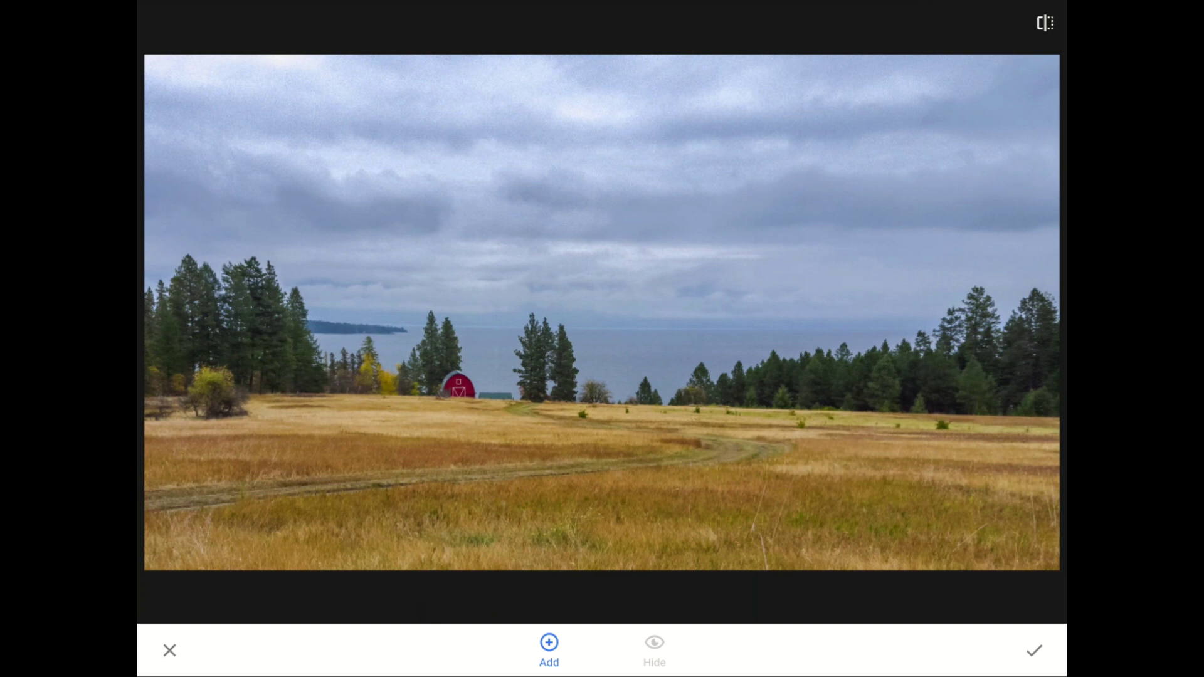
Add a field control point with Brightness -10 and Saturation -31
{"action": "left_click", "coordinate": [548, 469]}
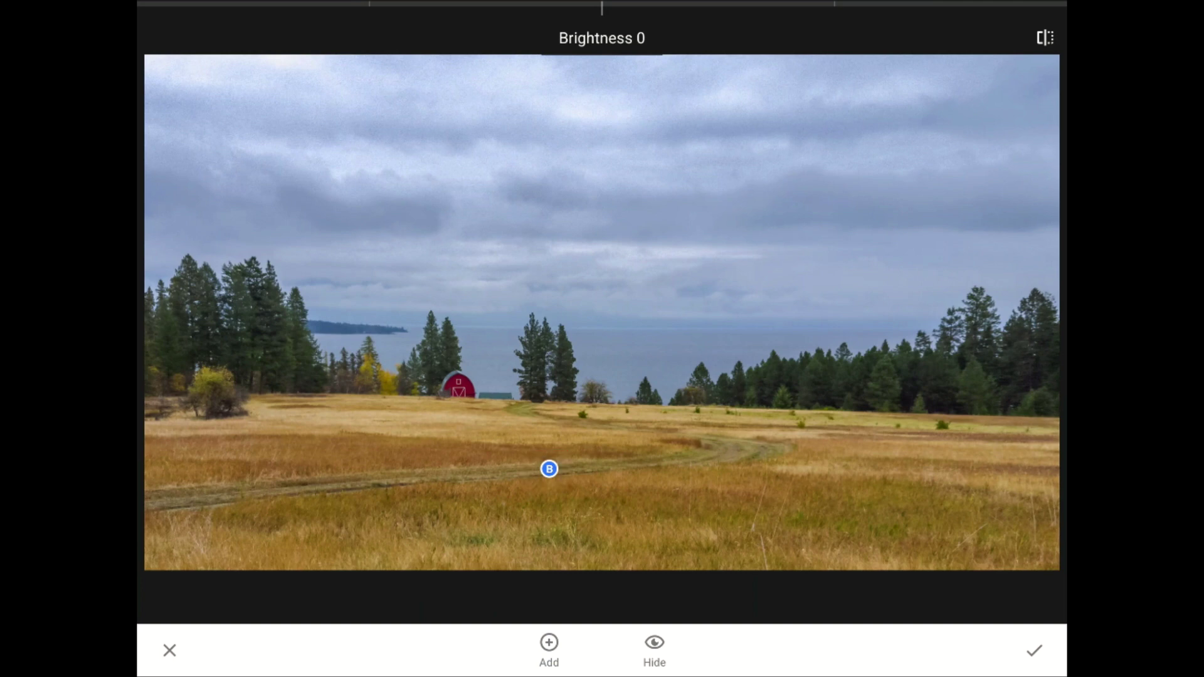
{"action": "mouse_move", "coordinate": [630, 351]}
{"action": "left_mouse_down"}
{"action": "mouse_move", "coordinate": [710, 377]}
{"action": "mouse_move", "coordinate": [398, 397]}
{"action": "mouse_move", "coordinate": [564, 382]}
{"action": "mouse_move", "coordinate": [817, 408]}
{"action": "mouse_move", "coordinate": [583, 409]}
{"action": "left_mouse_up"}
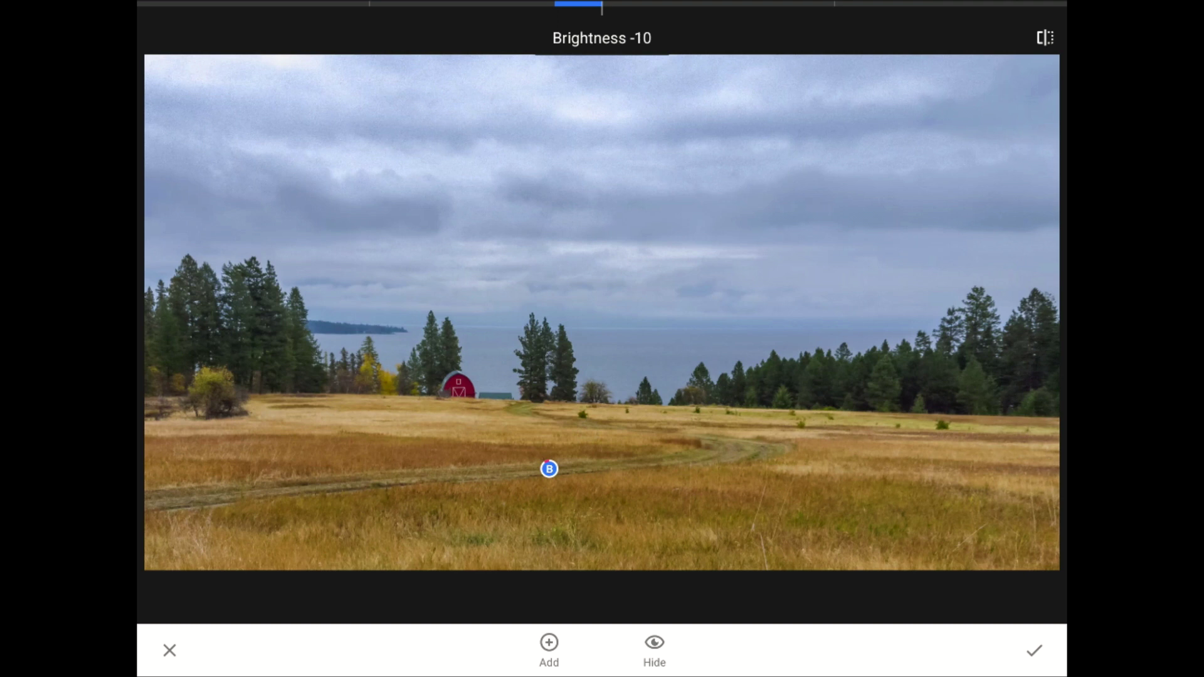
{"action": "mouse_move", "coordinate": [851, 402]}
{"action": "left_mouse_down"}
{"action": "mouse_move", "coordinate": [856, 343]}
{"action": "mouse_move", "coordinate": [859, 400]}
{"action": "mouse_move", "coordinate": [868, 360]}
{"action": "left_mouse_up"}
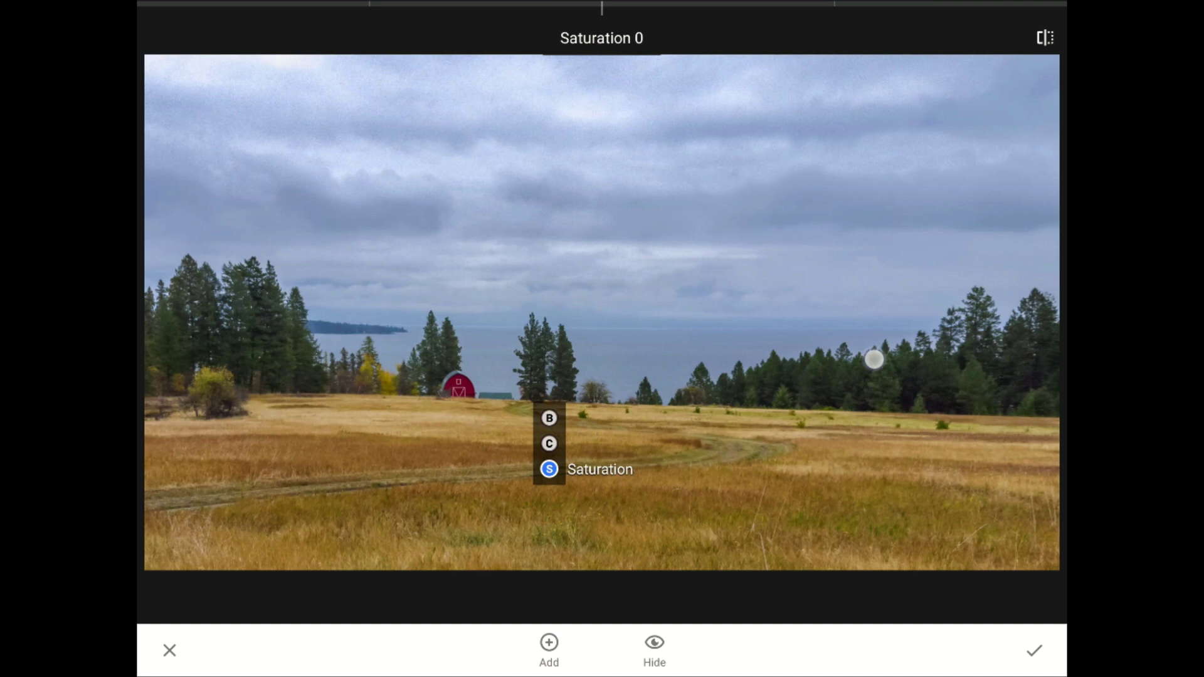
{"action": "mouse_move", "coordinate": [874, 359]}
{"action": "left_mouse_down"}
{"action": "mouse_move", "coordinate": [761, 363]}
{"action": "mouse_move", "coordinate": [696, 382]}
{"action": "left_mouse_up"}
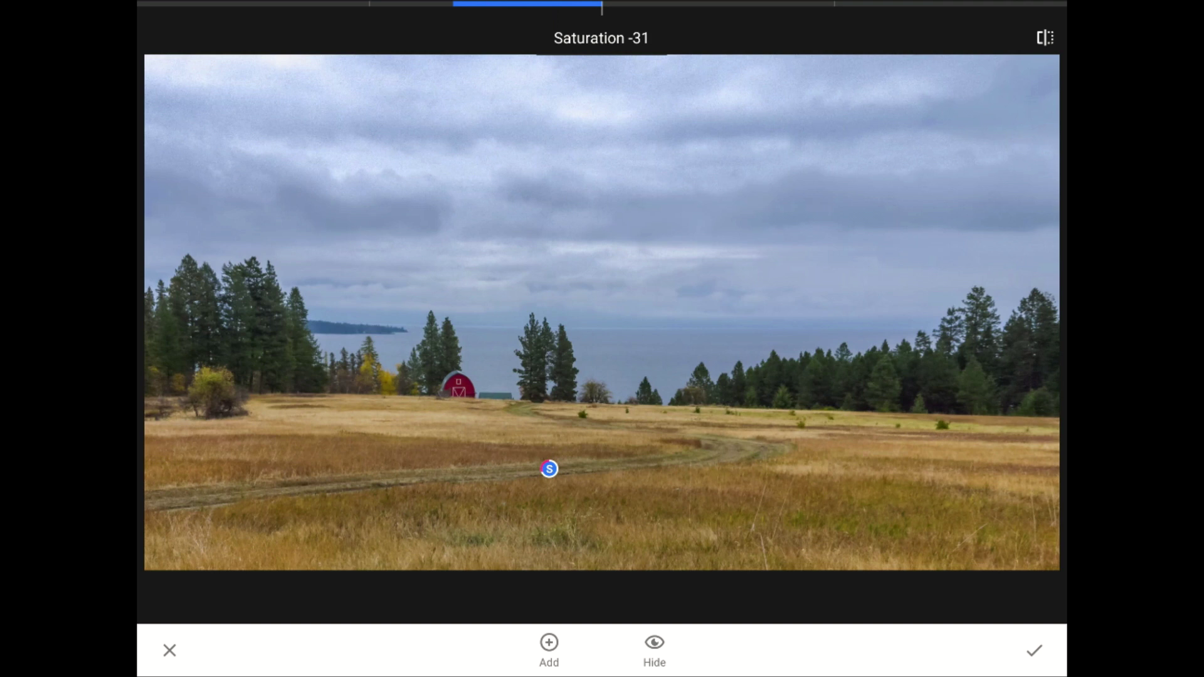
Widen the field point's Center Size to about +84 to span the grassland
{"action": "mouse_move", "coordinate": [720, 462]}
{"action": "left_mouse_down"}
{"action": "mouse_move", "coordinate": [596, 597]}
{"action": "mouse_move", "coordinate": [667, 506]}
{"action": "left_mouse_up"}
{"action": "mouse_move", "coordinate": [760, 351]}
{"action": "left_mouse_down"}
{"action": "mouse_move", "coordinate": [782, 319]}
{"action": "mouse_move", "coordinate": [801, 322]}
{"action": "left_mouse_up"}
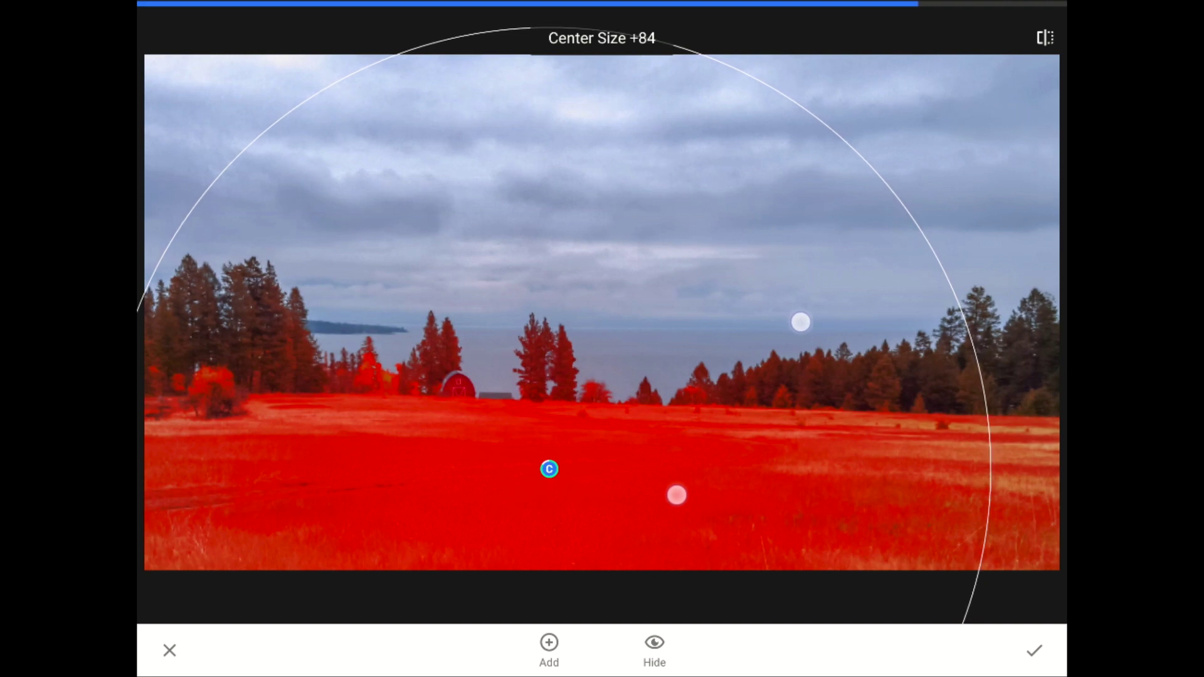
{"action": "left_click_drag", "start_coordinate": [676, 495], "coordinate": [677, 488]}
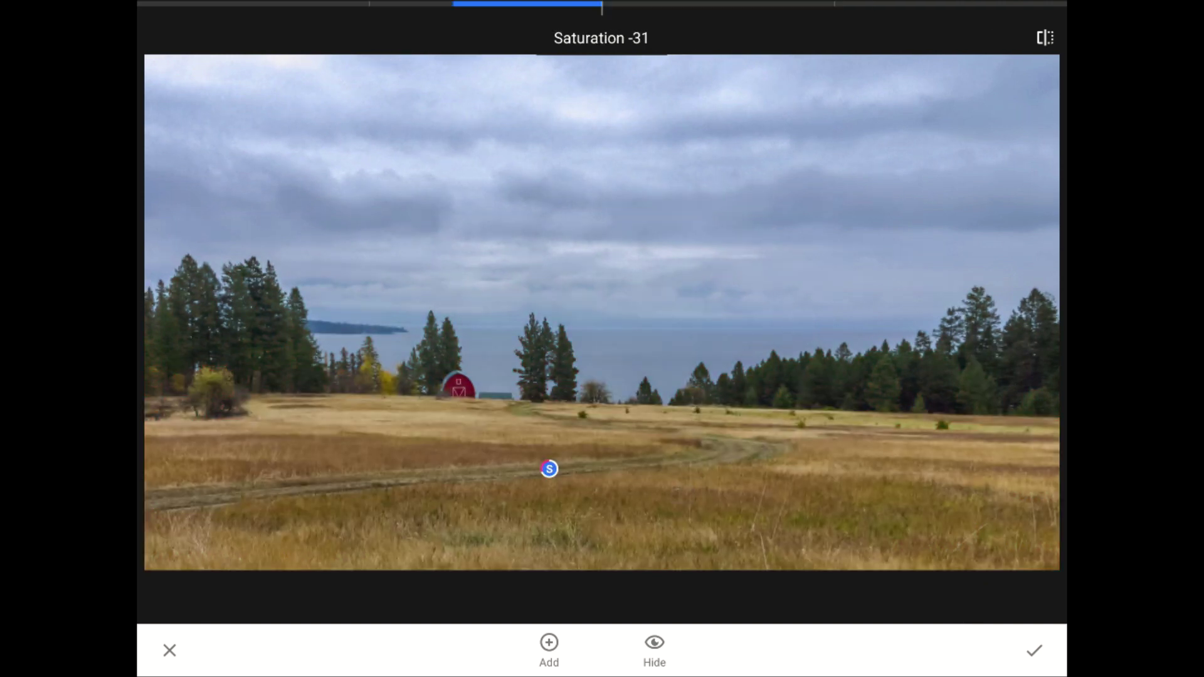
Add a sky control point with Brightness -6, Contrast -14 and Saturation -11
{"action": "left_click", "coordinate": [548, 649]}
{"action": "left_click", "coordinate": [669, 198]}
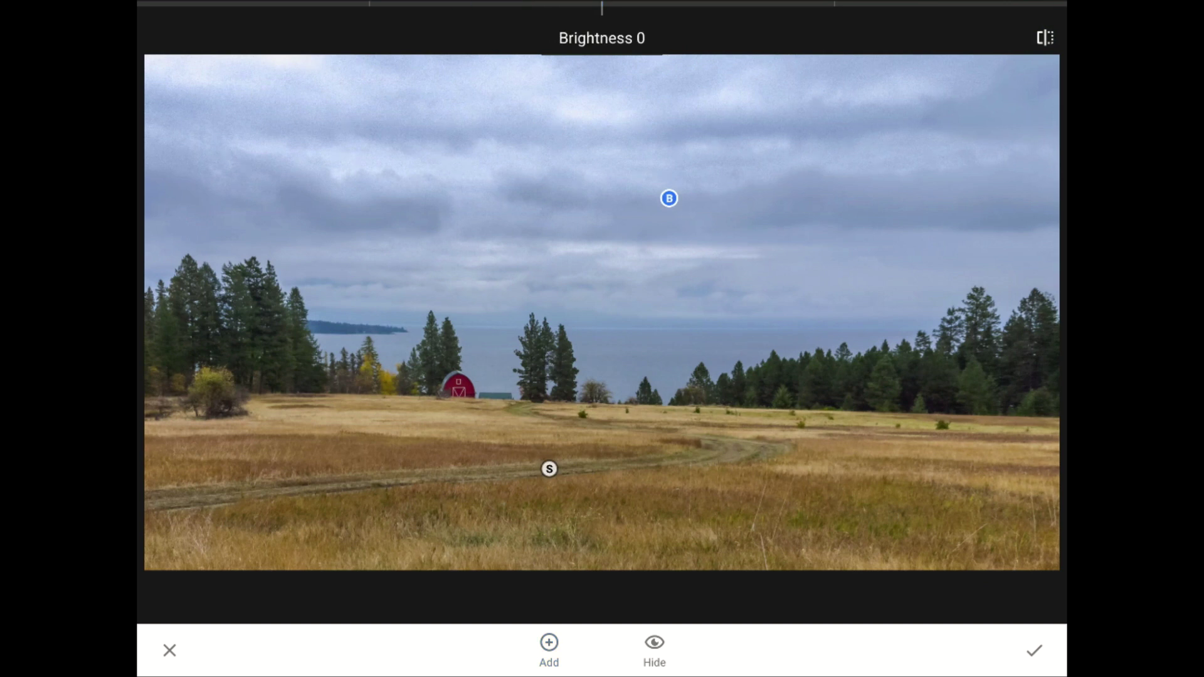
{"action": "mouse_move", "coordinate": [791, 412]}
{"action": "left_mouse_down"}
{"action": "mouse_move", "coordinate": [744, 414]}
{"action": "mouse_move", "coordinate": [816, 414]}
{"action": "mouse_move", "coordinate": [791, 422]}
{"action": "left_mouse_up"}
{"action": "mouse_move", "coordinate": [800, 463]}
{"action": "left_mouse_down"}
{"action": "mouse_move", "coordinate": [800, 417]}
{"action": "mouse_move", "coordinate": [782, 432]}
{"action": "left_mouse_up"}
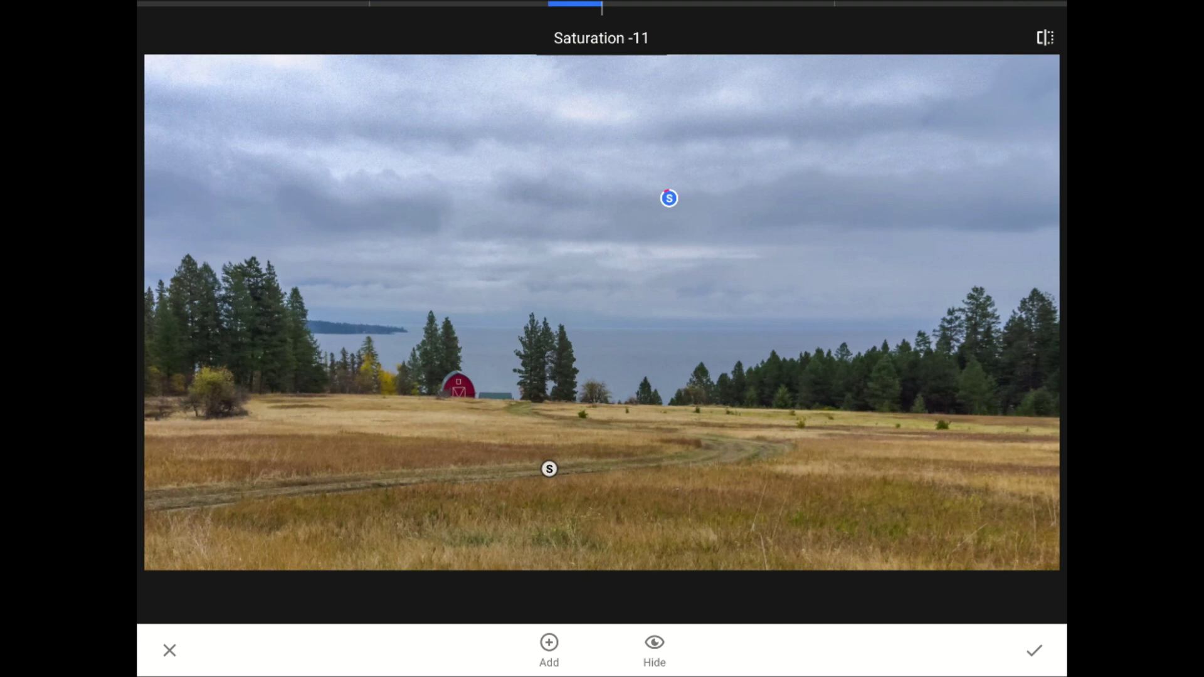
Add a small control point fitted to the red barn, brightening it and raising Saturation to +19
{"action": "scroll", "coordinate": [489, 358], "scroll_direction": "up", "scroll_amount": 5}
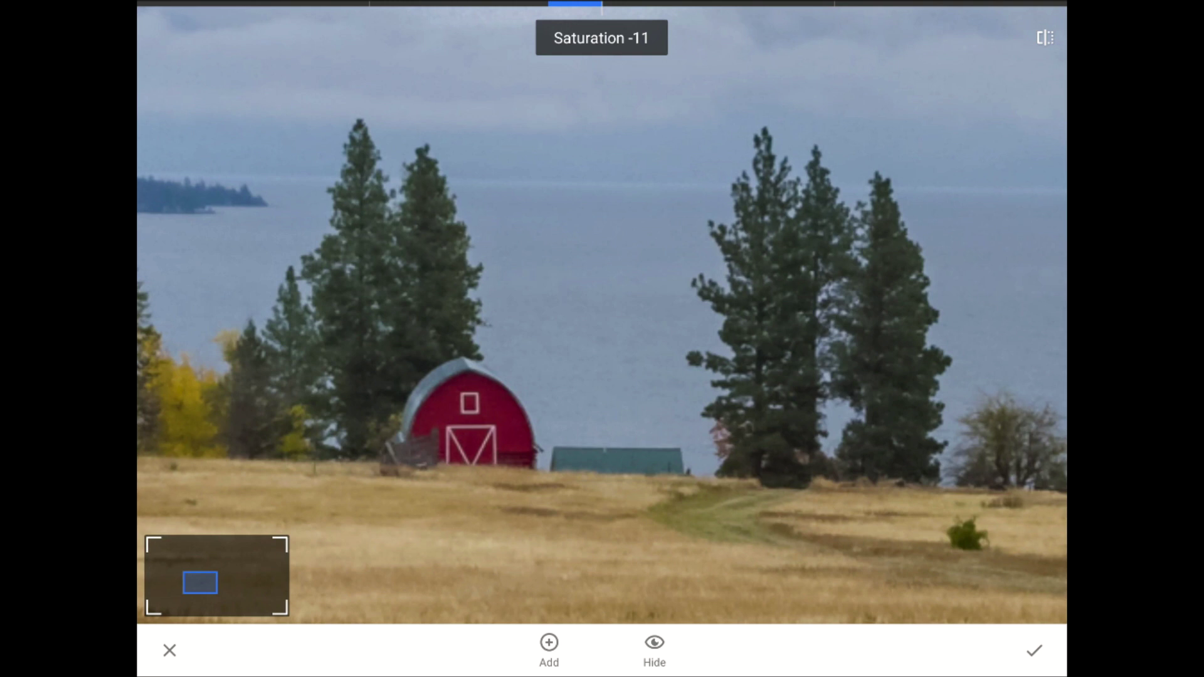
{"action": "left_click", "coordinate": [548, 646]}
{"action": "left_click", "coordinate": [502, 418]}
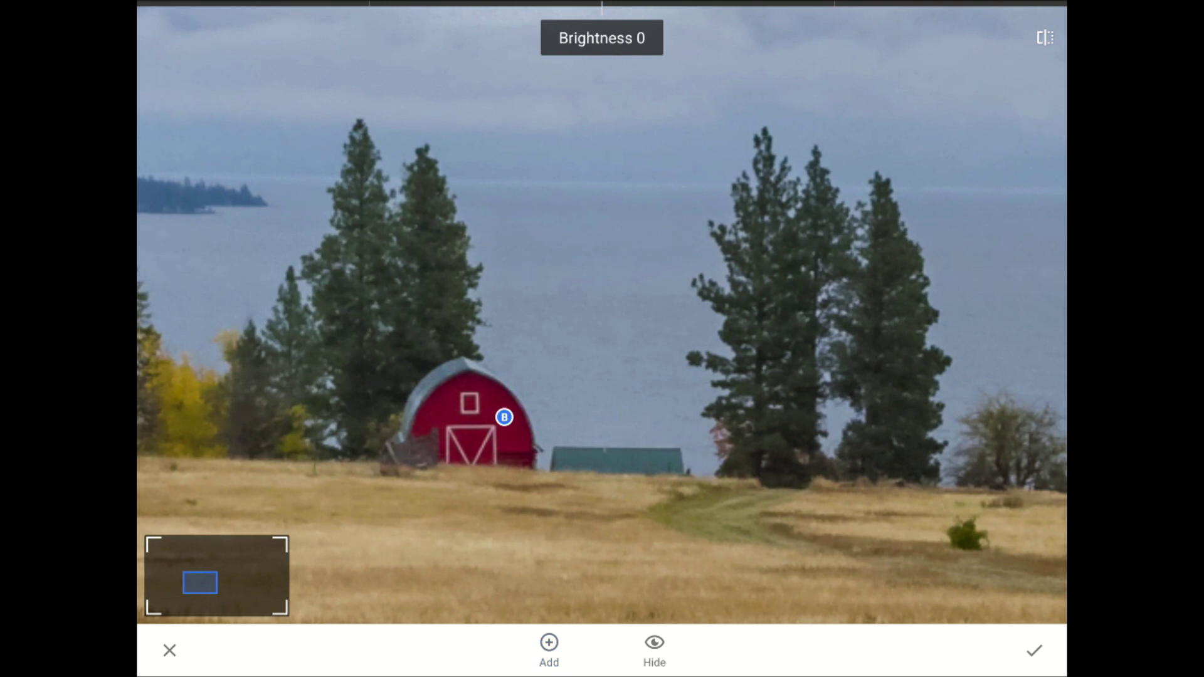
{"action": "left_click_drag", "start_coordinate": [785, 293], "coordinate": [673, 390]}
{"action": "left_click_drag", "start_coordinate": [802, 223], "coordinate": [666, 350]}
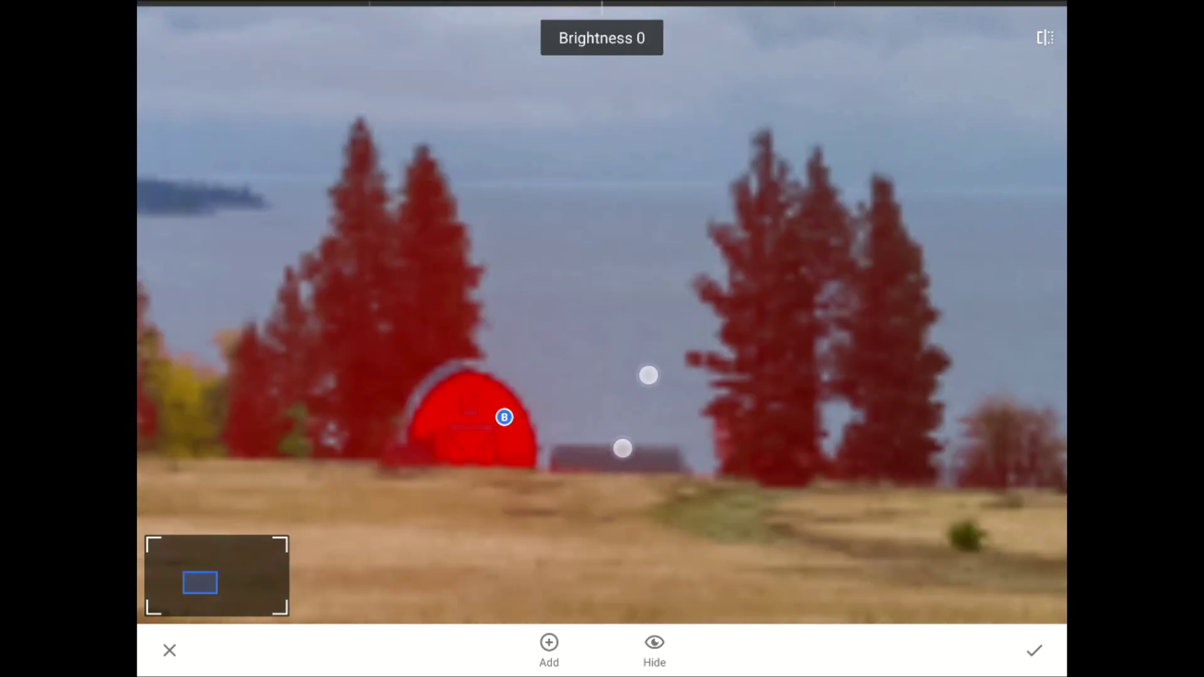
{"action": "left_click_drag", "start_coordinate": [793, 223], "coordinate": [618, 342]}
{"action": "left_click_drag", "start_coordinate": [714, 241], "coordinate": [650, 298]}
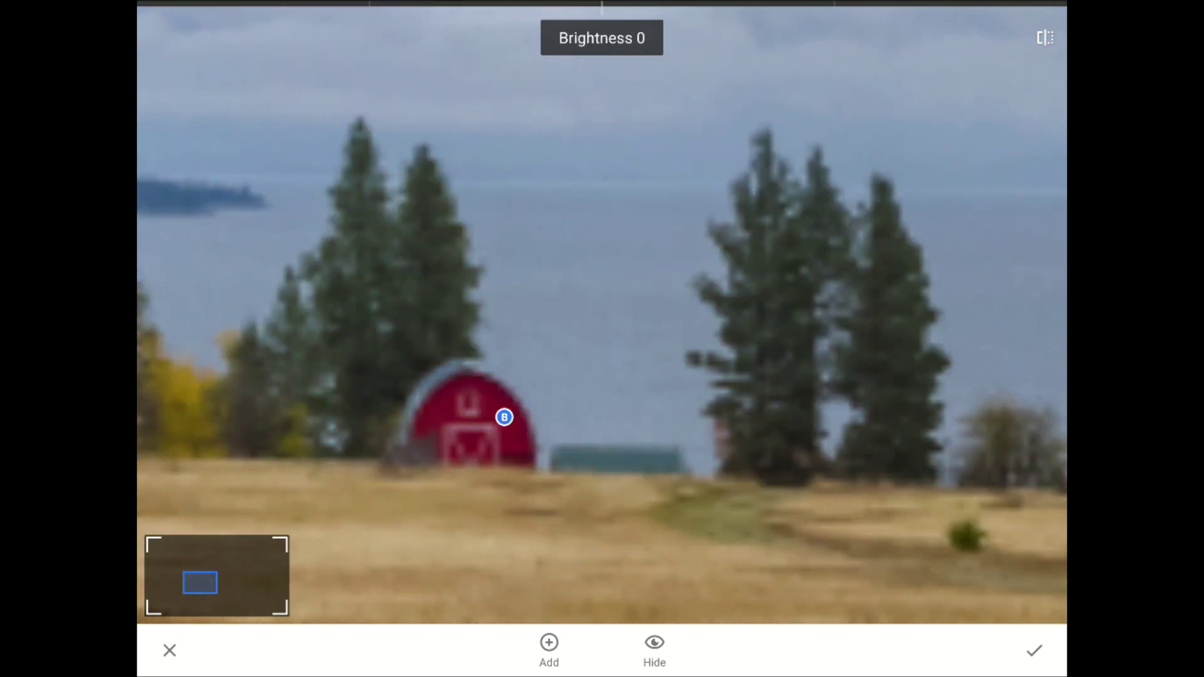
{"action": "left_click_drag", "start_coordinate": [702, 251], "coordinate": [675, 276]}
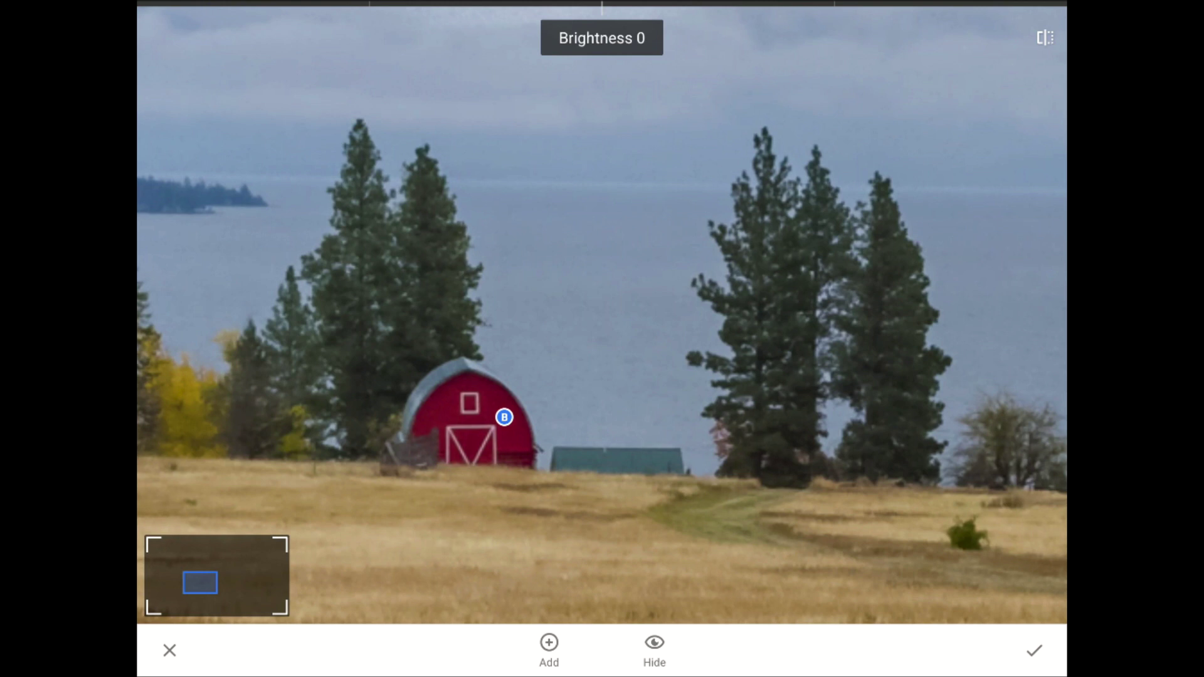
{"action": "mouse_move", "coordinate": [776, 409]}
{"action": "left_mouse_down"}
{"action": "mouse_move", "coordinate": [821, 415]}
{"action": "mouse_move", "coordinate": [796, 424]}
{"action": "mouse_move", "coordinate": [828, 419]}
{"action": "mouse_move", "coordinate": [793, 416]}
{"action": "mouse_move", "coordinate": [802, 430]}
{"action": "mouse_move", "coordinate": [847, 424]}
{"action": "left_mouse_up"}
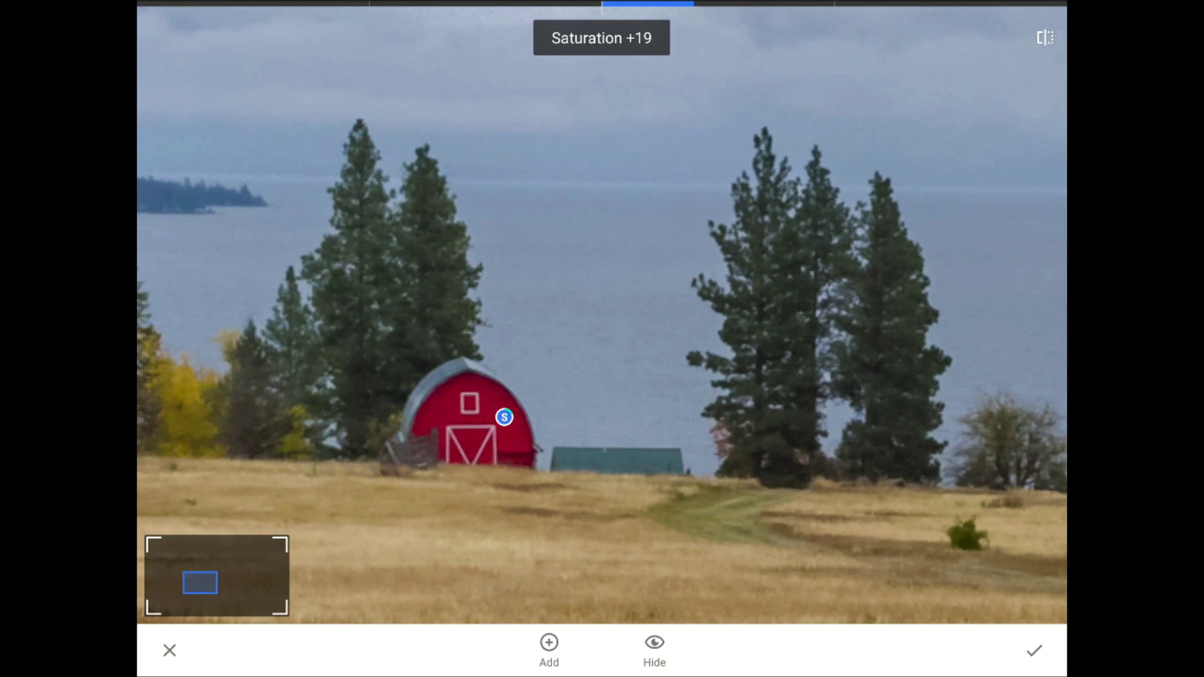
{"action": "scroll", "coordinate": [602, 313], "scroll_direction": "down", "scroll_amount": 5}
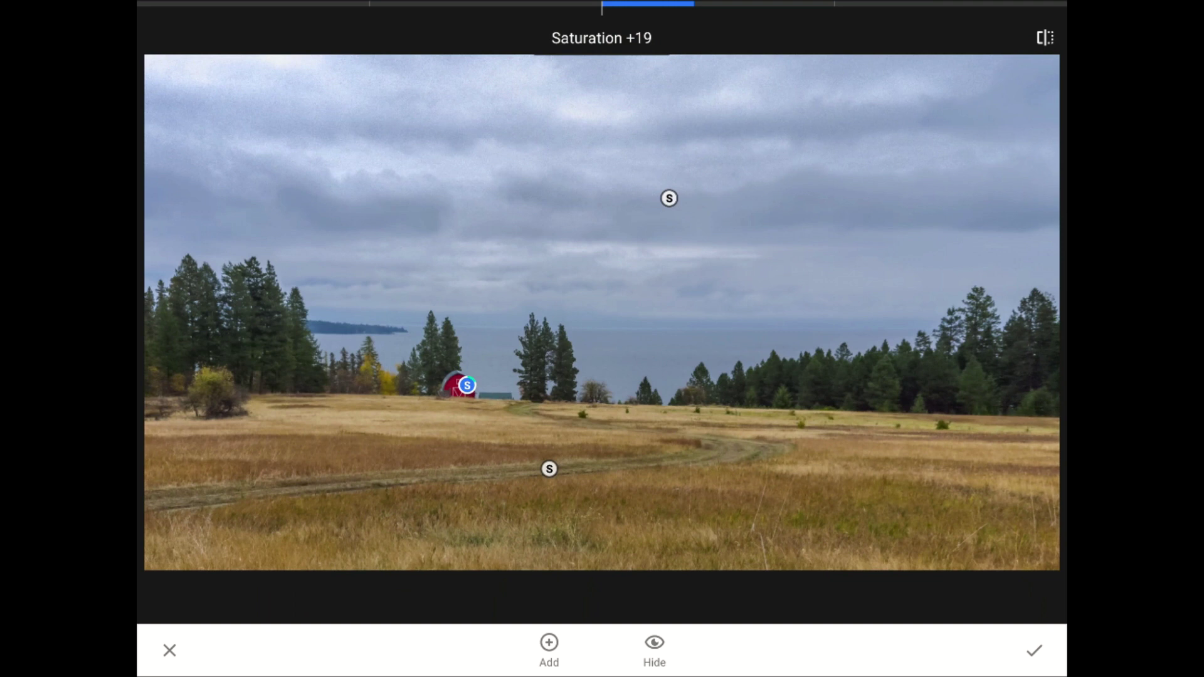
Compare with the unedited photo, then apply the three Selective control points
{"action": "left_click", "coordinate": [1044, 38]}
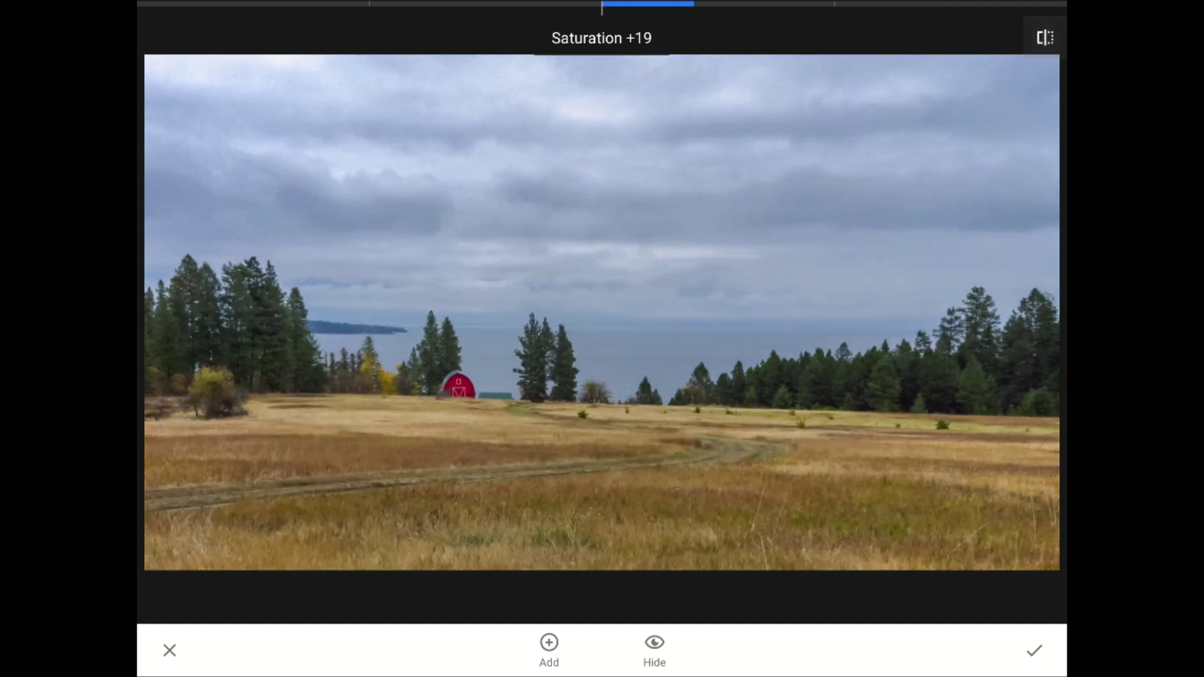
{"action": "left_click", "coordinate": [1038, 41]}
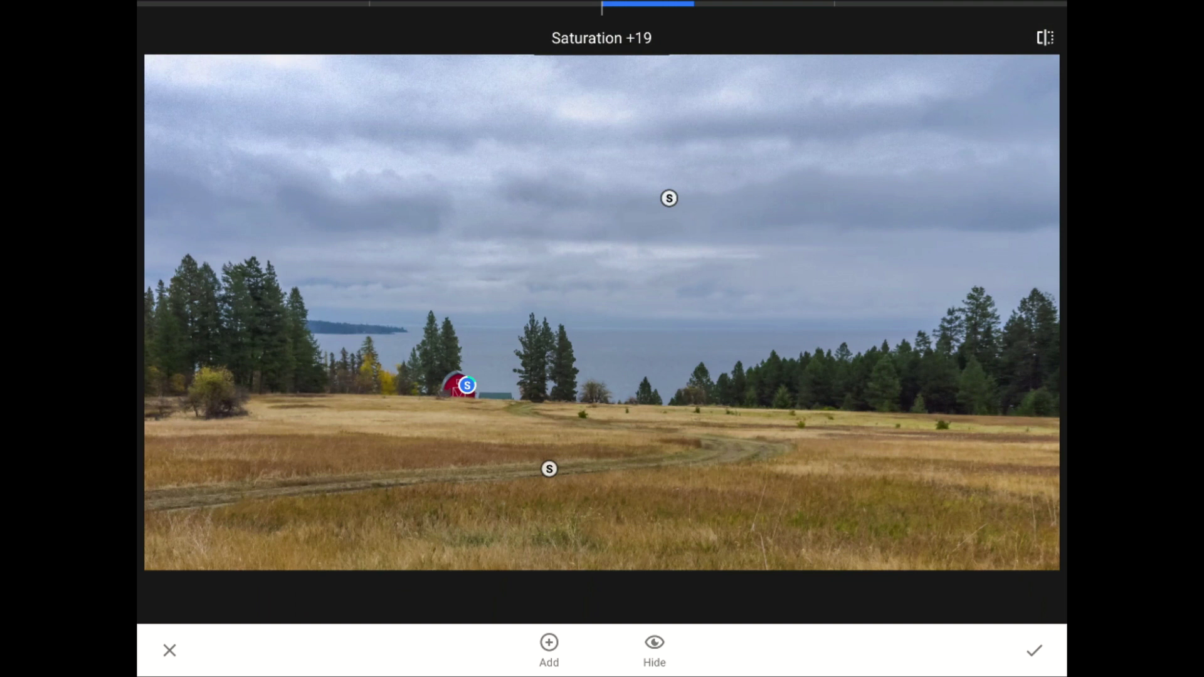
{"action": "left_click", "coordinate": [1034, 651]}
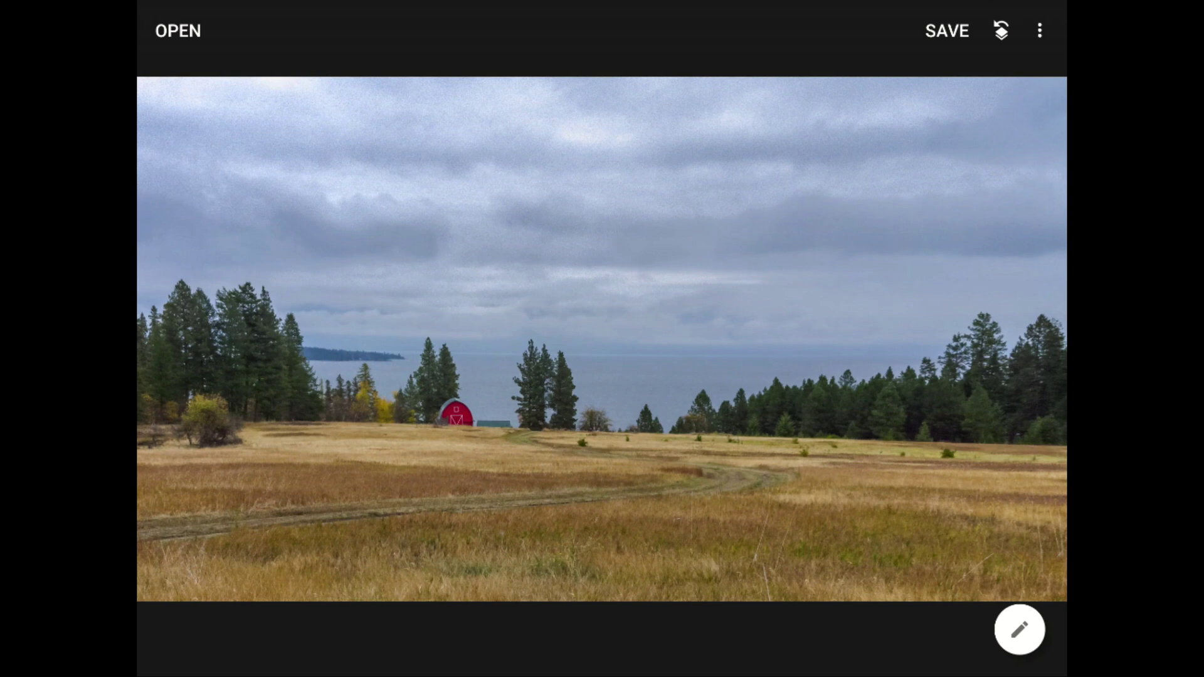
Start opening a new photo and confirm replacing the current one
{"action": "left_click", "coordinate": [176, 30]}
{"action": "left_click", "coordinate": [768, 374]}
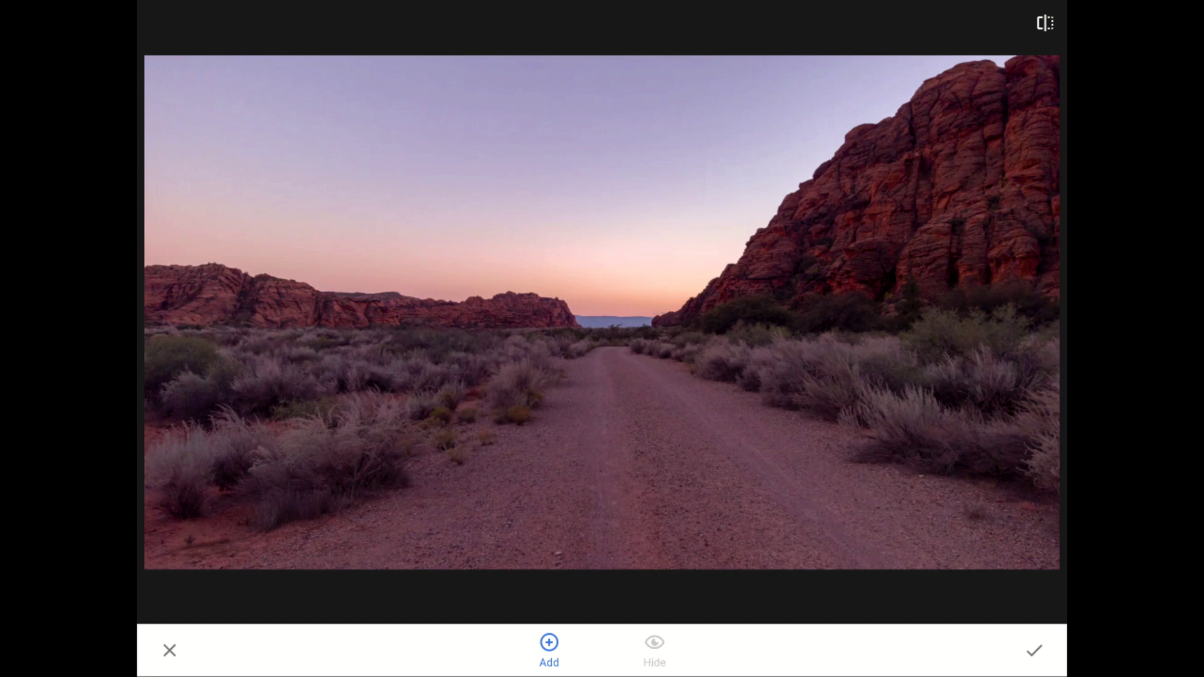
Add a control point on the dirt road with Contrast +13
{"action": "left_click", "coordinate": [636, 425]}
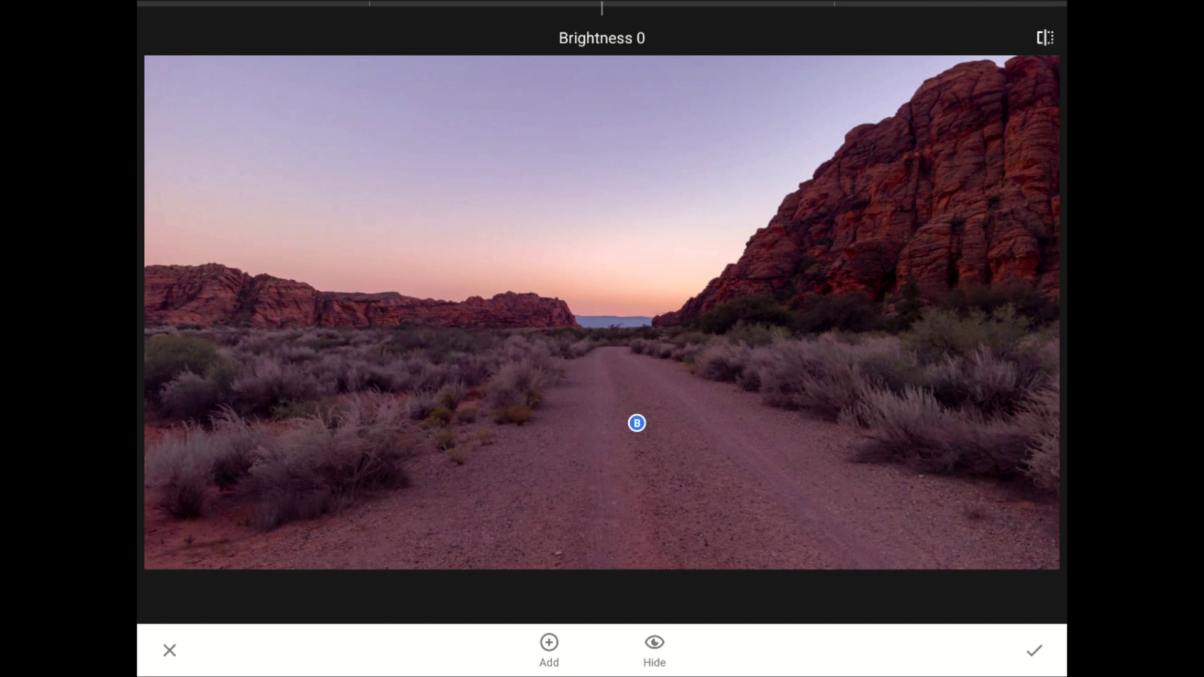
{"action": "left_click_drag", "start_coordinate": [773, 401], "coordinate": [933, 396]}
{"action": "mouse_move", "coordinate": [881, 357]}
{"action": "left_mouse_down"}
{"action": "mouse_move", "coordinate": [883, 409]}
{"action": "mouse_move", "coordinate": [860, 397]}
{"action": "left_mouse_up"}
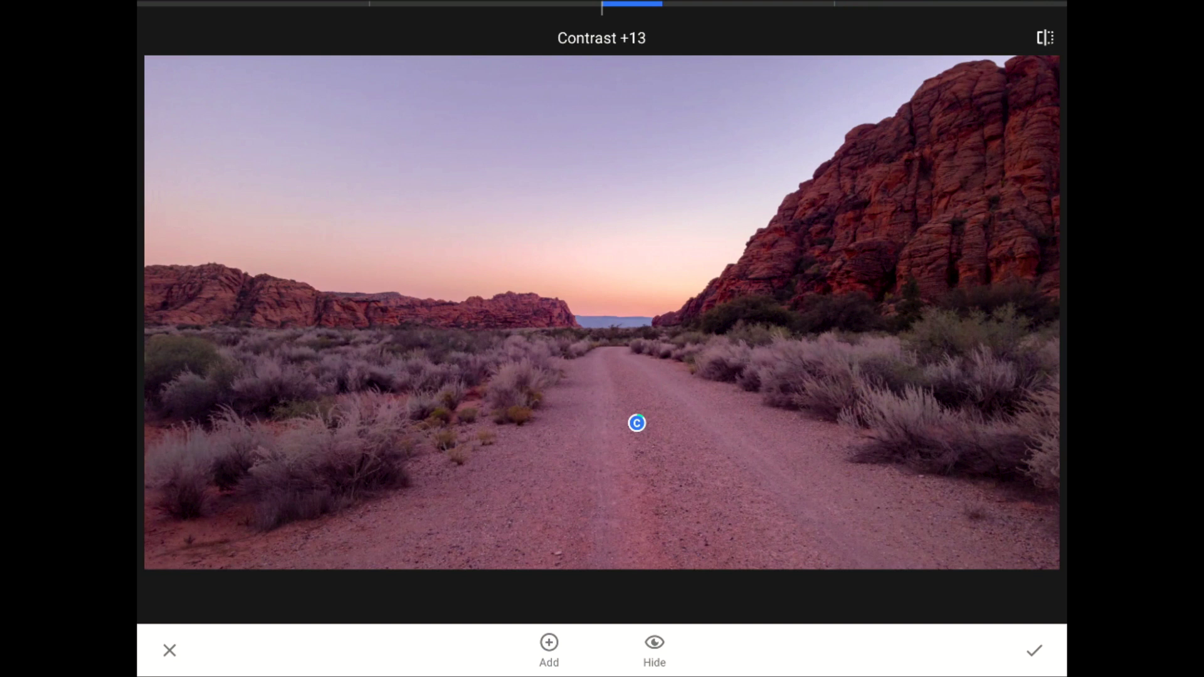
{"action": "left_click", "coordinate": [549, 649]}
Place a sky point with Brightness reset to 0, Saturation +69 and Contrast +22
{"action": "left_click", "coordinate": [620, 167]}
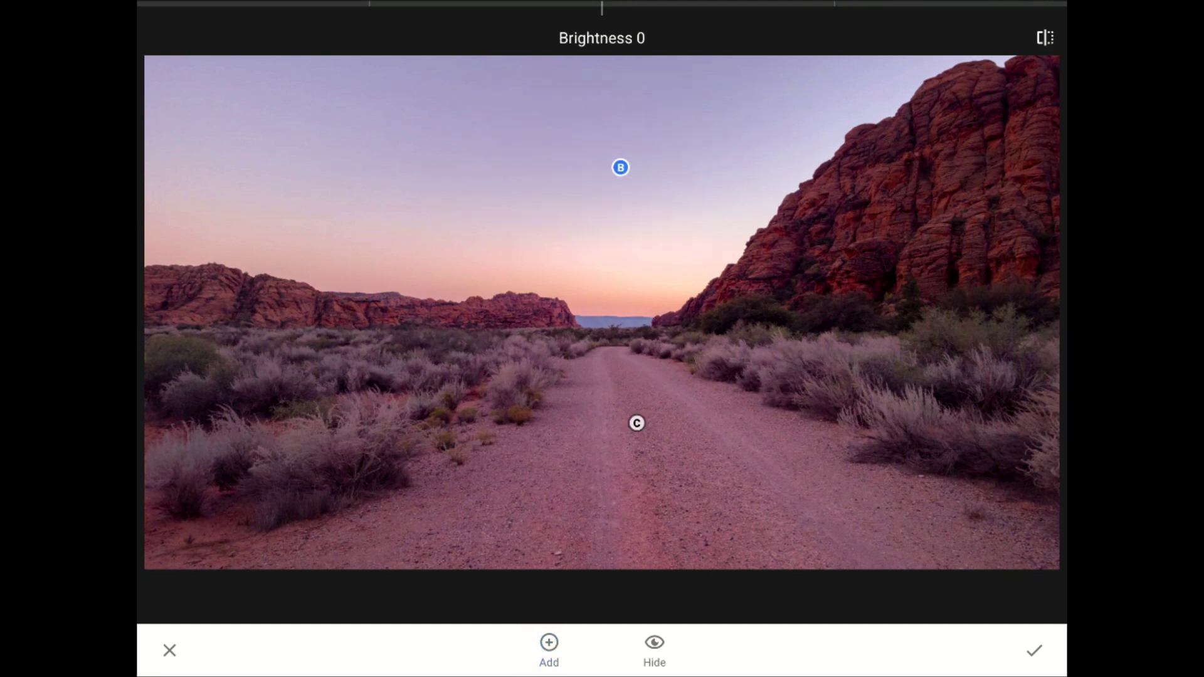
{"action": "mouse_move", "coordinate": [802, 360]}
{"action": "left_mouse_down"}
{"action": "mouse_move", "coordinate": [610, 363]}
{"action": "mouse_move", "coordinate": [439, 402]}
{"action": "left_mouse_up"}
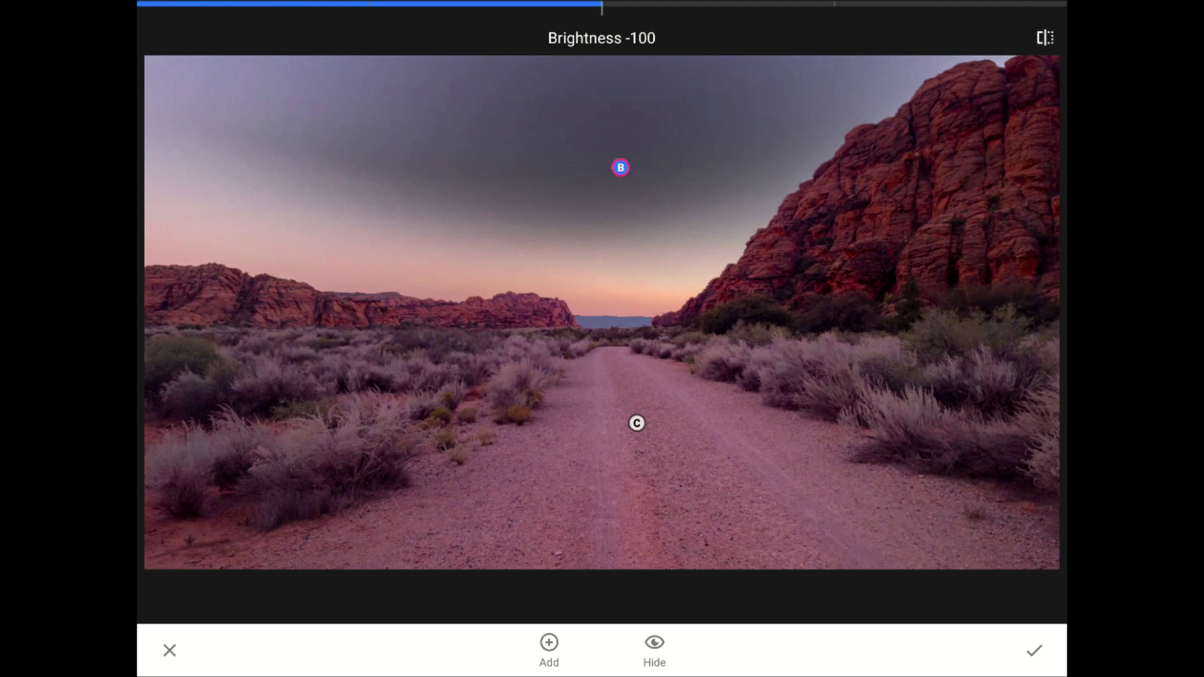
{"action": "double_click", "coordinate": [631, 35]}
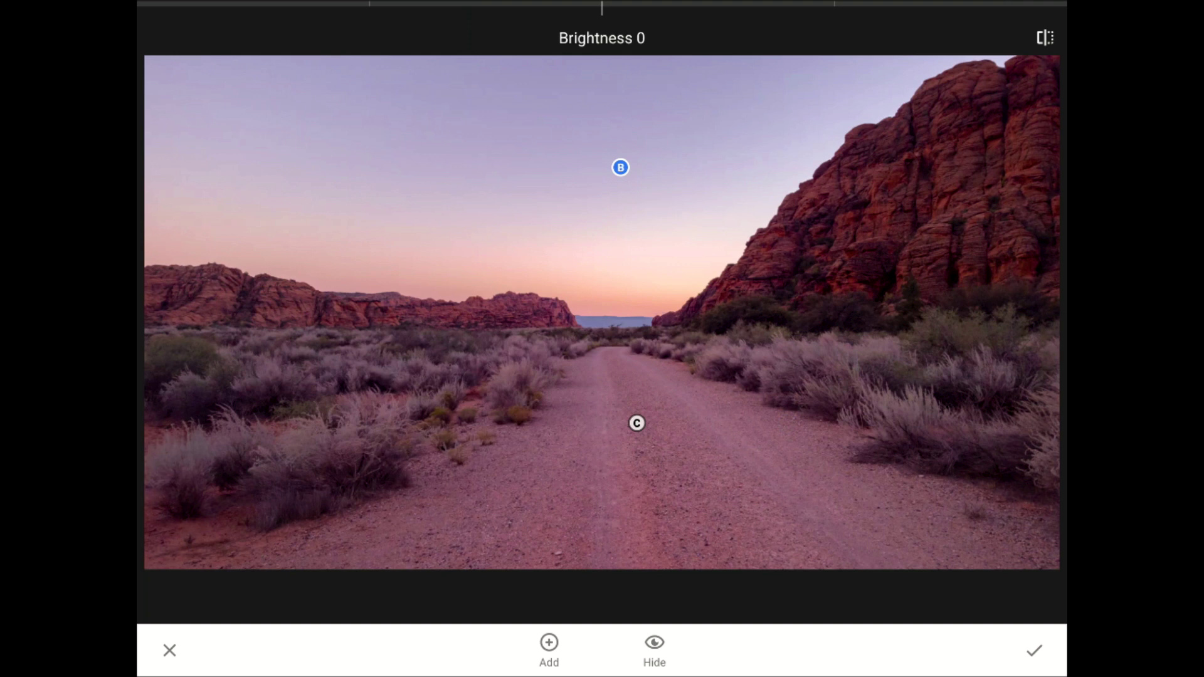
{"action": "left_click_drag", "start_coordinate": [824, 406], "coordinate": [826, 287]}
{"action": "left_click_drag", "start_coordinate": [624, 337], "coordinate": [673, 338]}
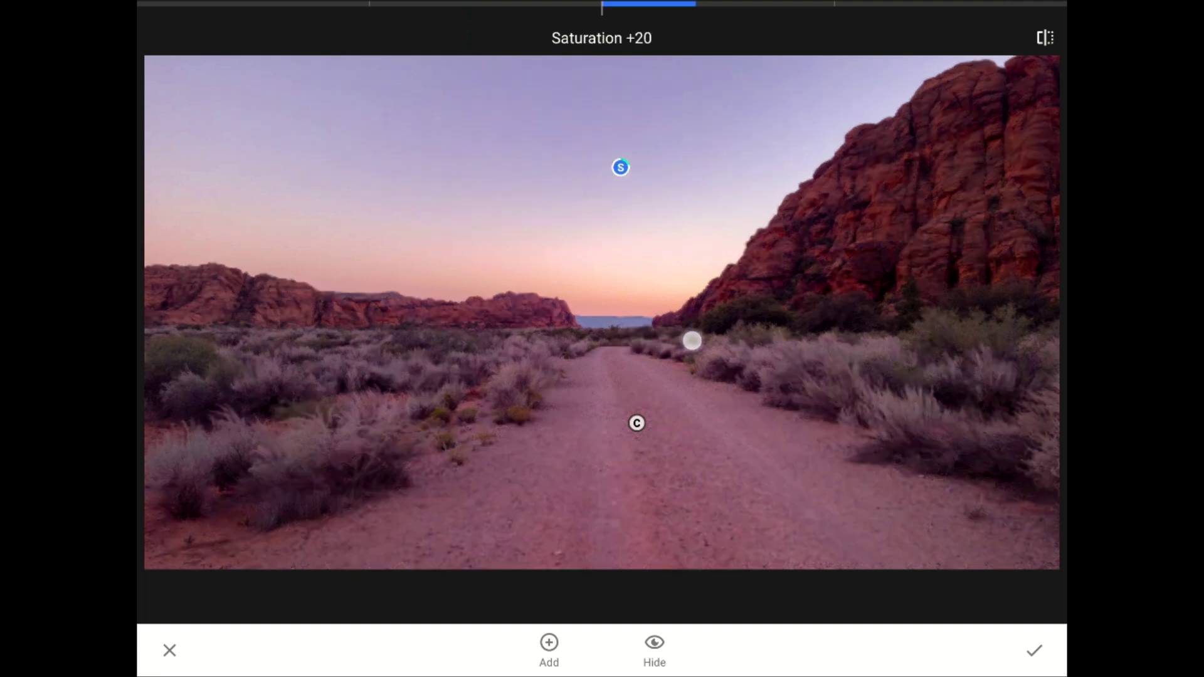
{"action": "left_click_drag", "start_coordinate": [693, 340], "coordinate": [866, 341]}
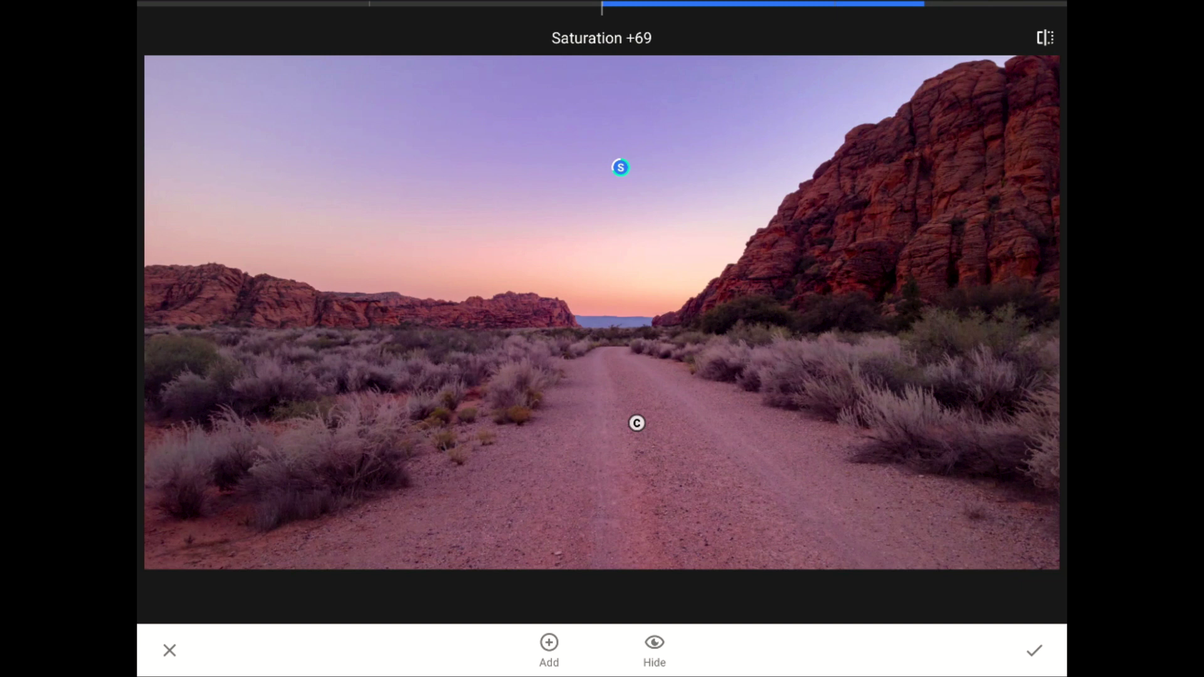
{"action": "mouse_move", "coordinate": [851, 250]}
{"action": "left_mouse_down"}
{"action": "mouse_move", "coordinate": [858, 275]}
{"action": "mouse_move", "coordinate": [913, 277]}
{"action": "left_mouse_up"}
Compare with the original, widen the sky control point to +60 size, and show its Cut/Copy/Delete/Reset menu
{"action": "left_click", "coordinate": [1042, 38]}
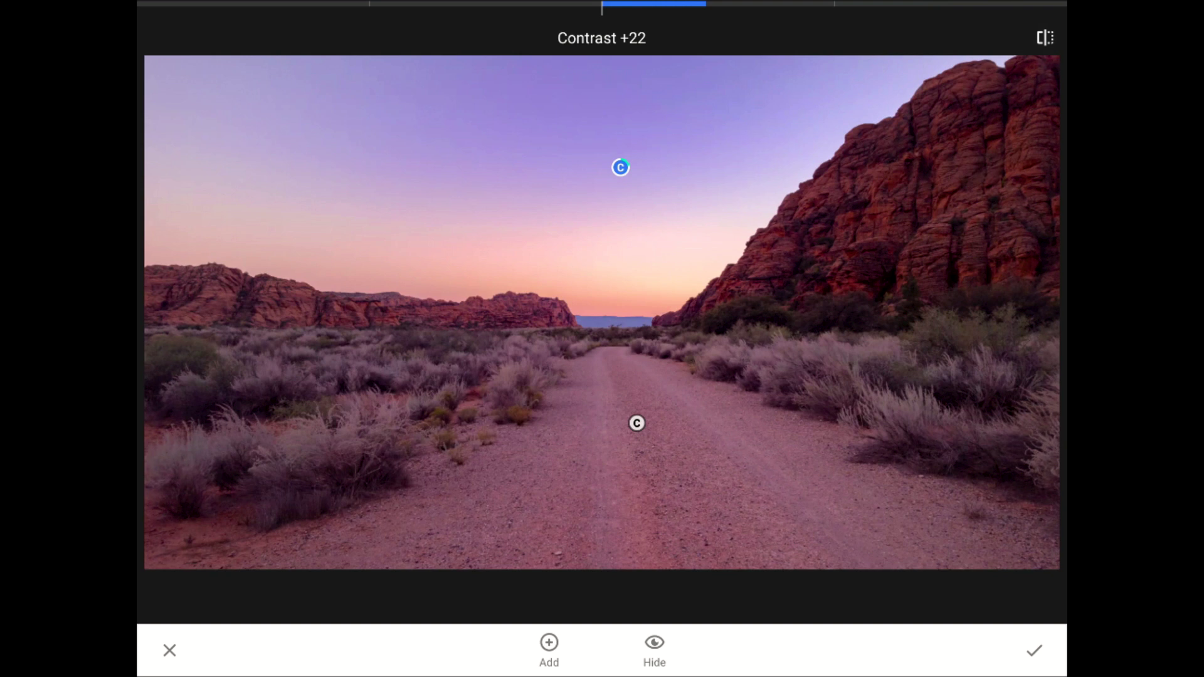
{"action": "left_click_drag", "start_coordinate": [747, 91], "coordinate": [753, 83]}
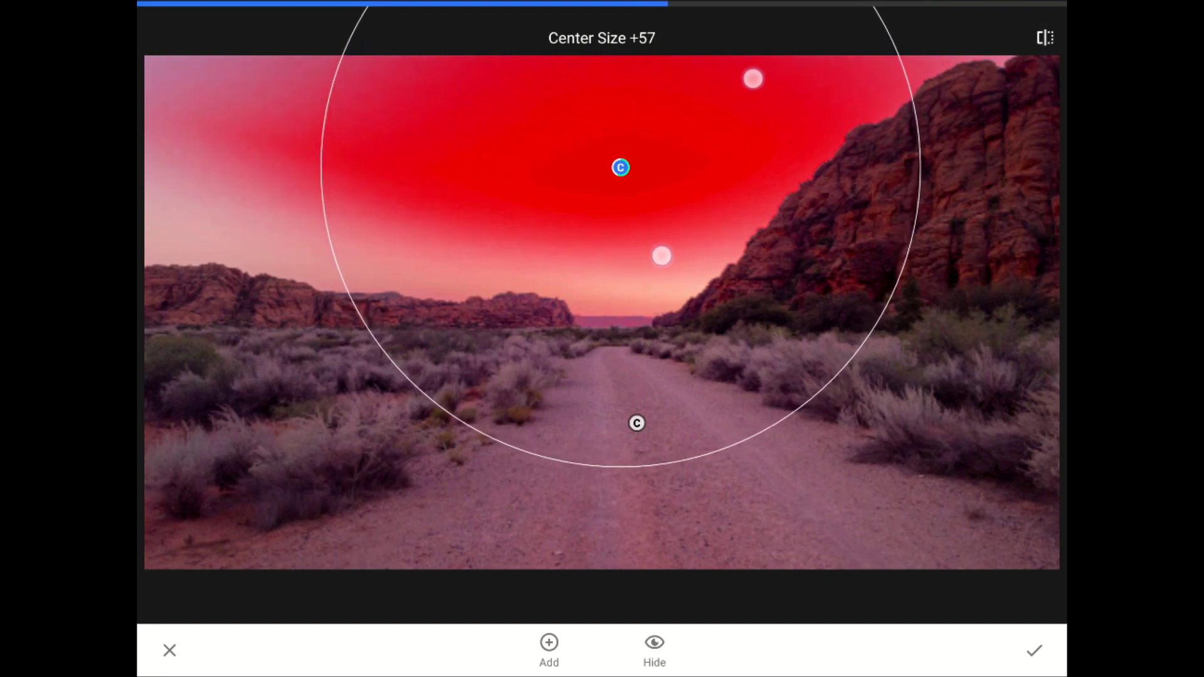
{"action": "left_click_drag", "start_coordinate": [752, 82], "coordinate": [766, 55]}
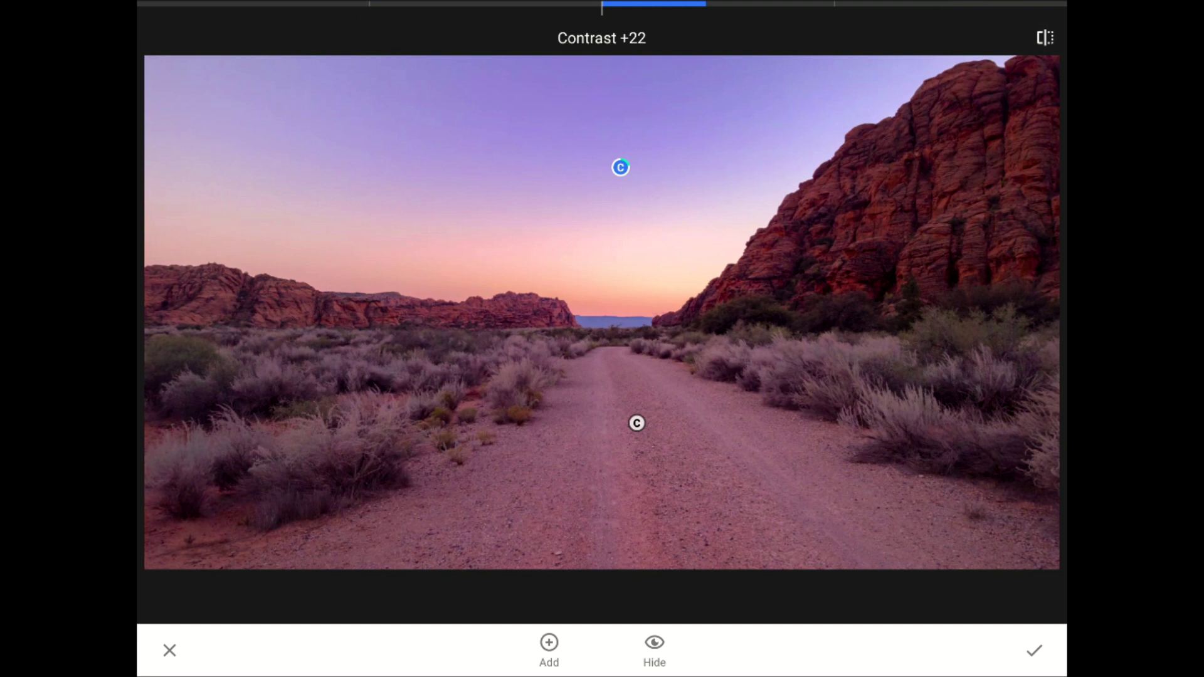
{"action": "left_click", "coordinate": [621, 167]}
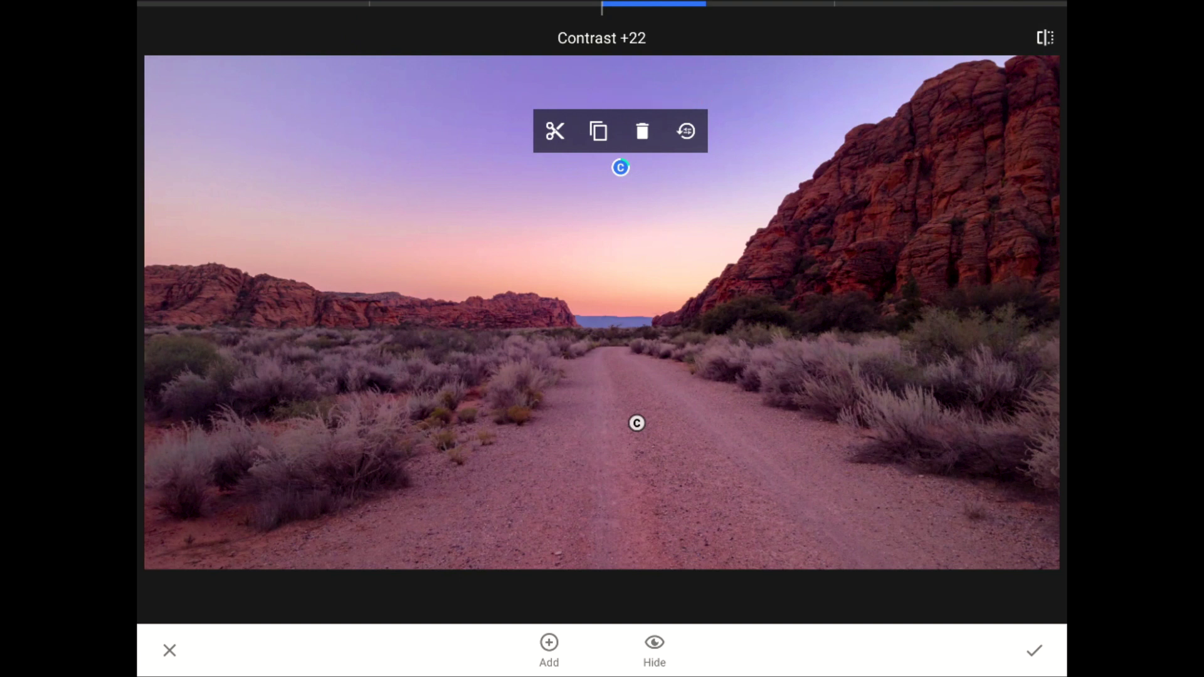
Copy the sky point into the upper-left sky, confirm its Saturation +69, and compare with the original
{"action": "left_click", "coordinate": [599, 132]}
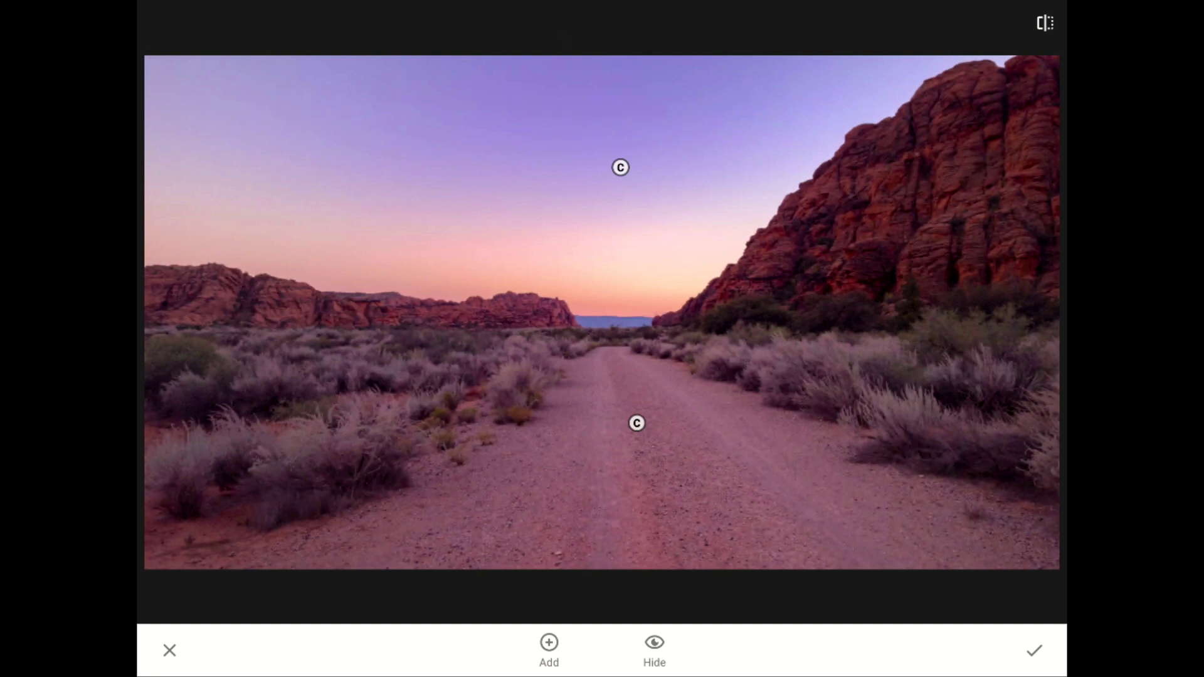
{"action": "left_click", "coordinate": [176, 125]}
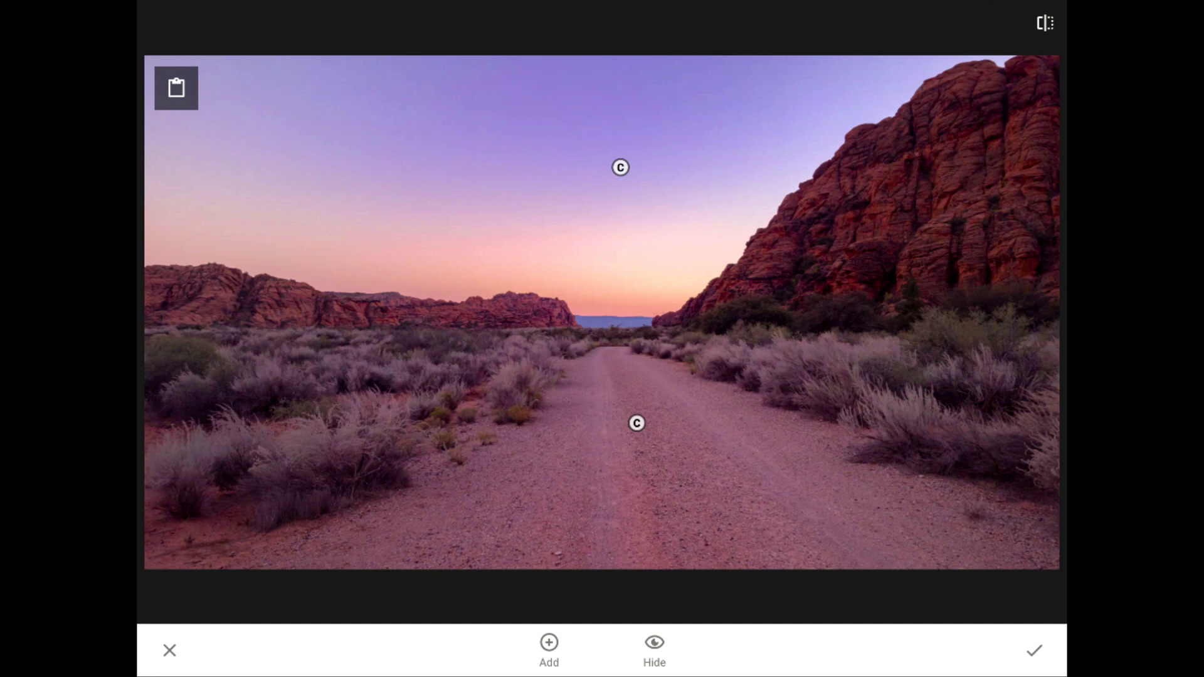
{"action": "left_click", "coordinate": [176, 87]}
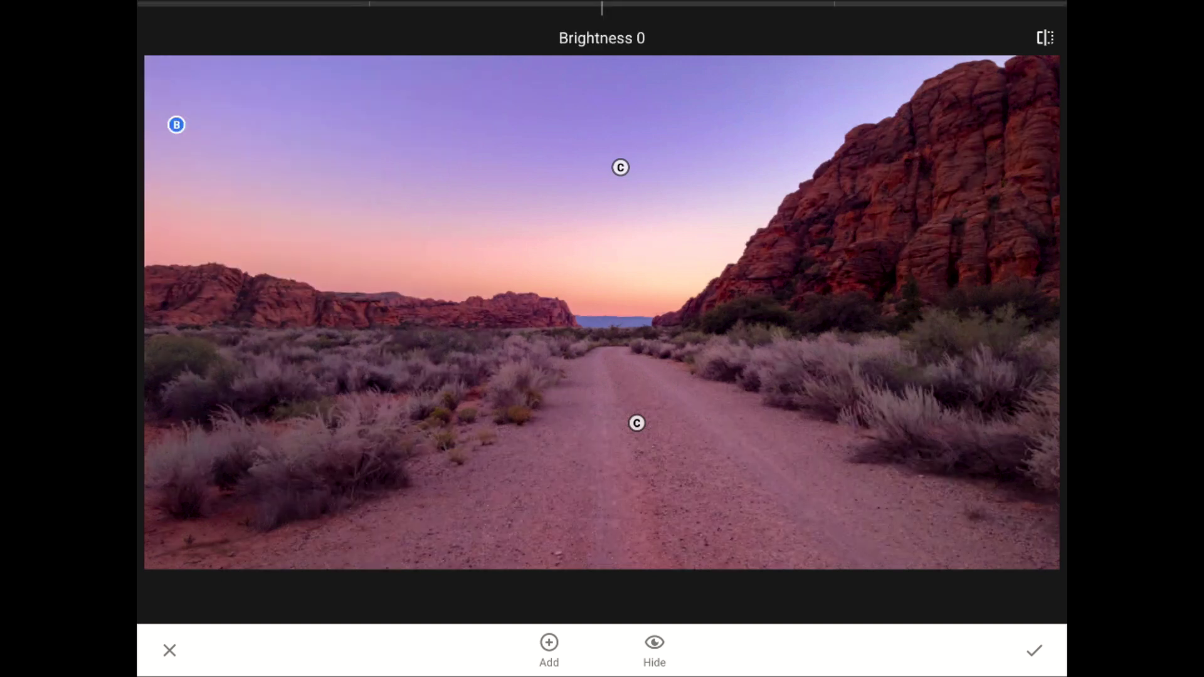
{"action": "left_click_drag", "start_coordinate": [760, 230], "coordinate": [757, 173]}
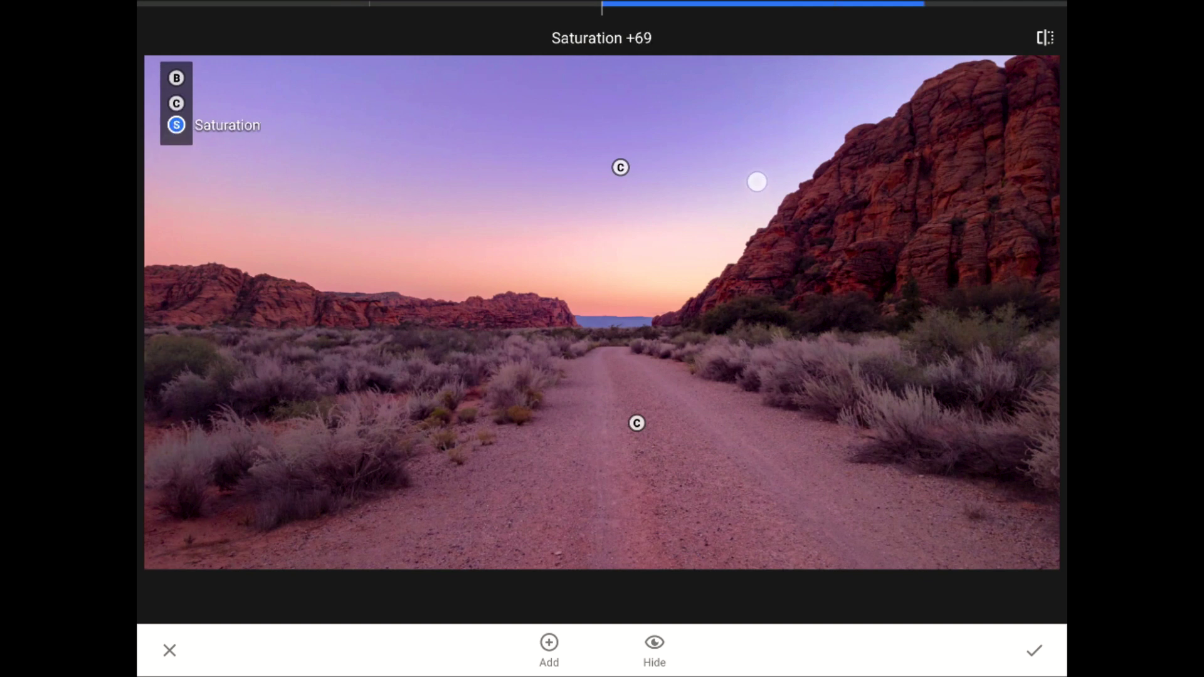
{"action": "left_click_drag", "start_coordinate": [757, 173], "coordinate": [758, 131]}
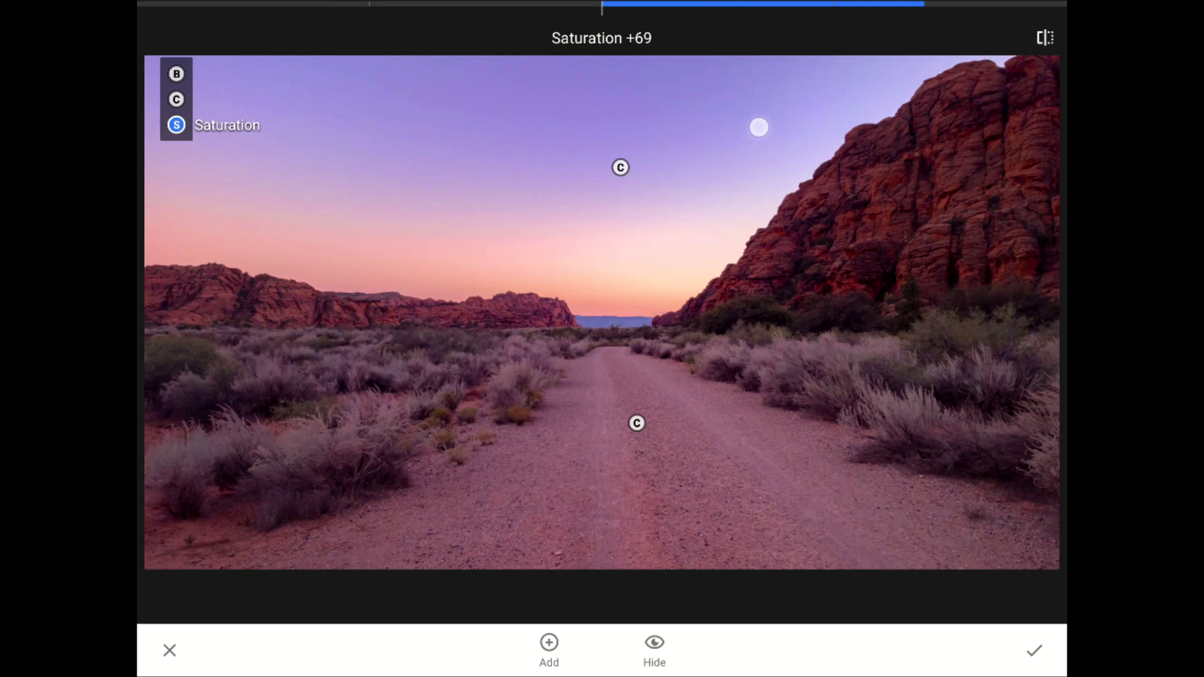
{"action": "left_click_drag", "start_coordinate": [759, 127], "coordinate": [815, 60]}
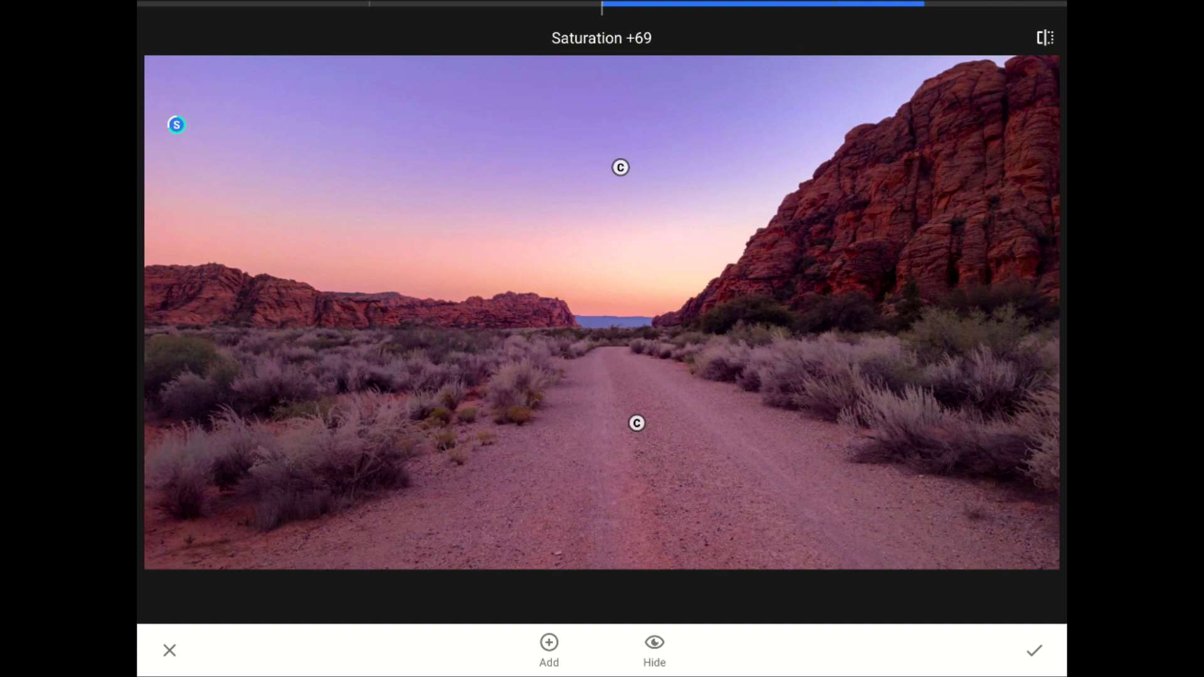
{"action": "left_click_drag", "start_coordinate": [1045, 38], "coordinate": [1045, 38]}
Paste another sky point copy near the right cliff top, enlarge its area, and compare with the original
{"action": "left_click", "coordinate": [843, 105]}
{"action": "left_click", "coordinate": [845, 104]}
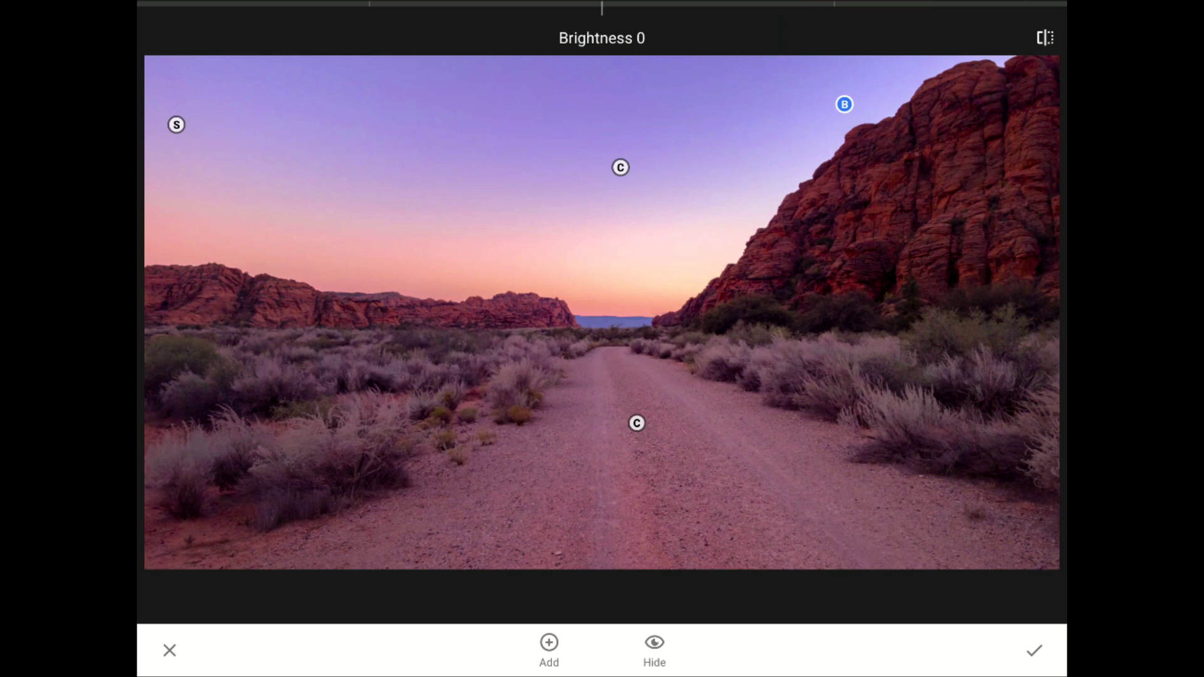
{"action": "left_click_drag", "start_coordinate": [790, 185], "coordinate": [759, 218]}
{"action": "left_click", "coordinate": [1045, 38]}
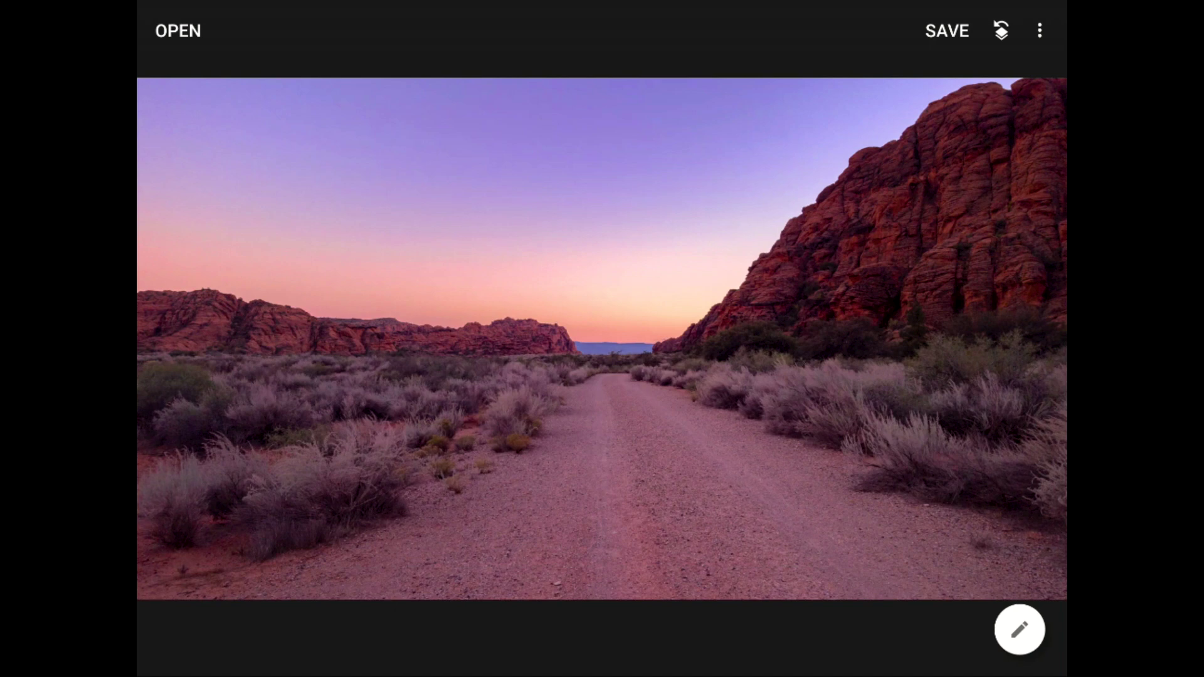
Open the Feb 22 maple-leaves photo and start the Selective tool on it
{"action": "left_click", "coordinate": [162, 49]}
{"action": "left_click", "coordinate": [763, 381]}
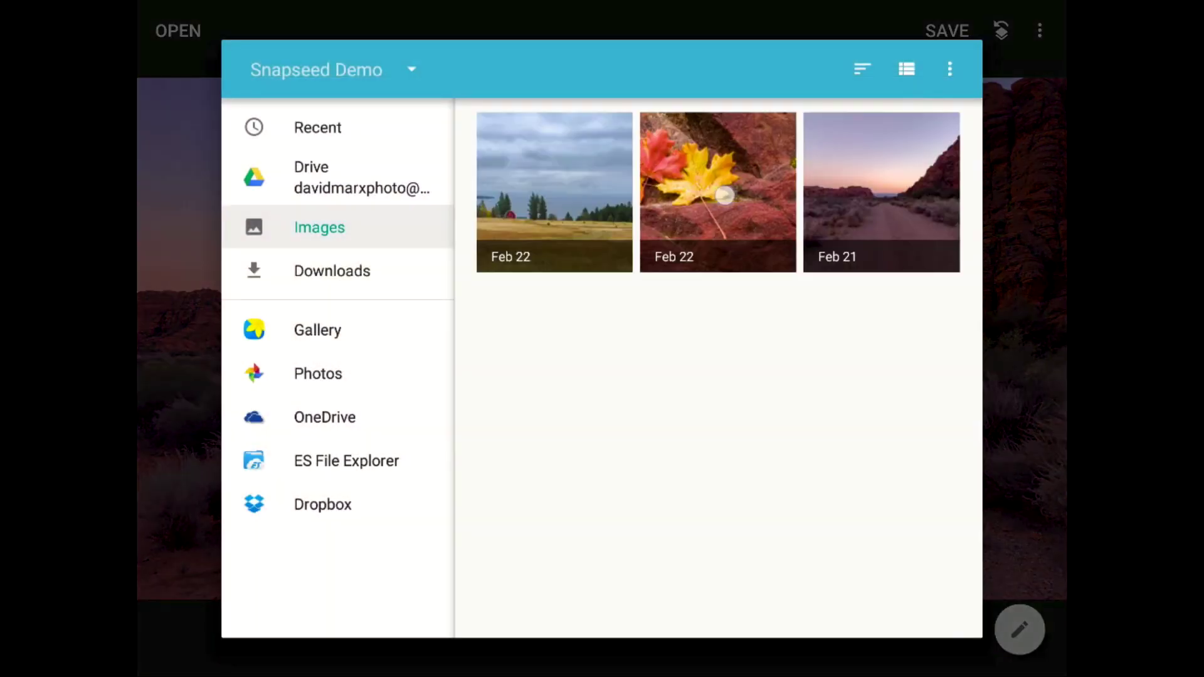
{"action": "left_click", "coordinate": [724, 195]}
{"action": "left_click", "coordinate": [1020, 630]}
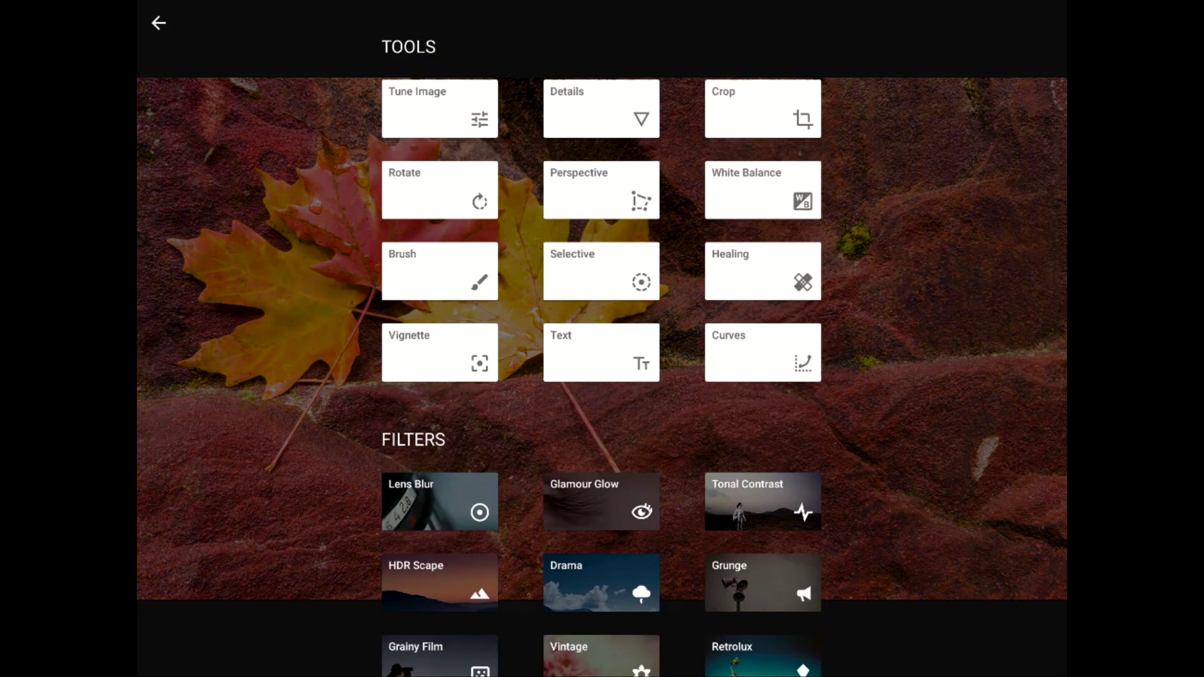
{"action": "left_click", "coordinate": [592, 262]}
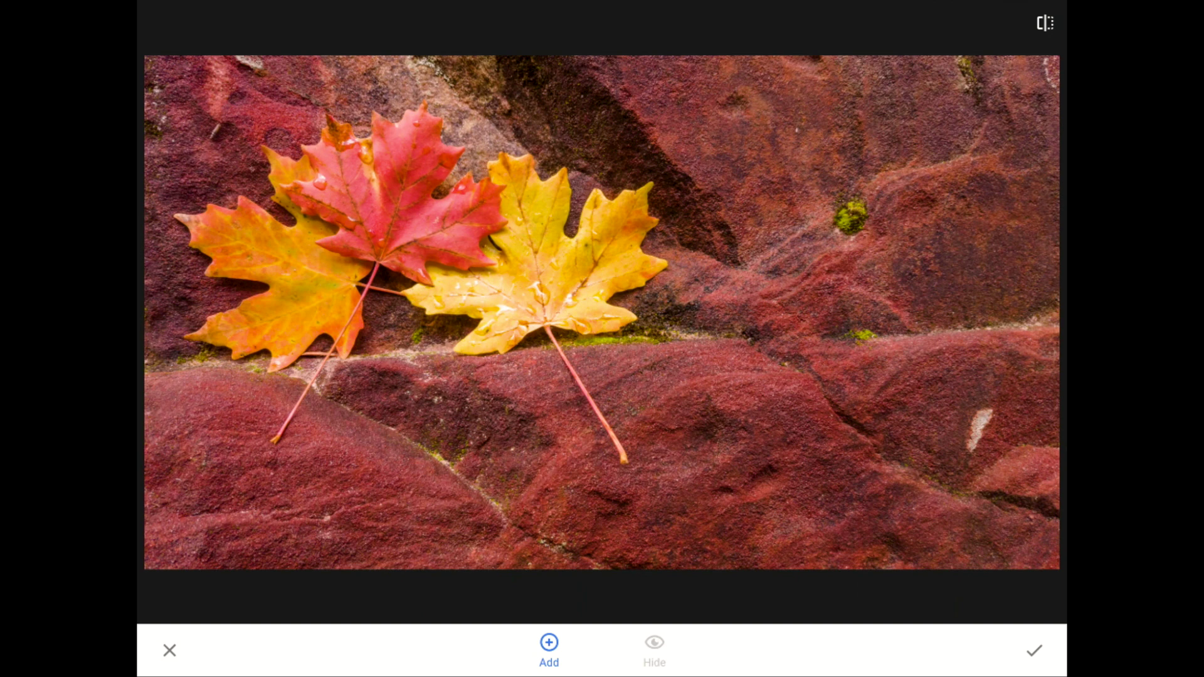
Place a control point on the lower rock and set its Saturation to -15
{"action": "left_click", "coordinate": [747, 392]}
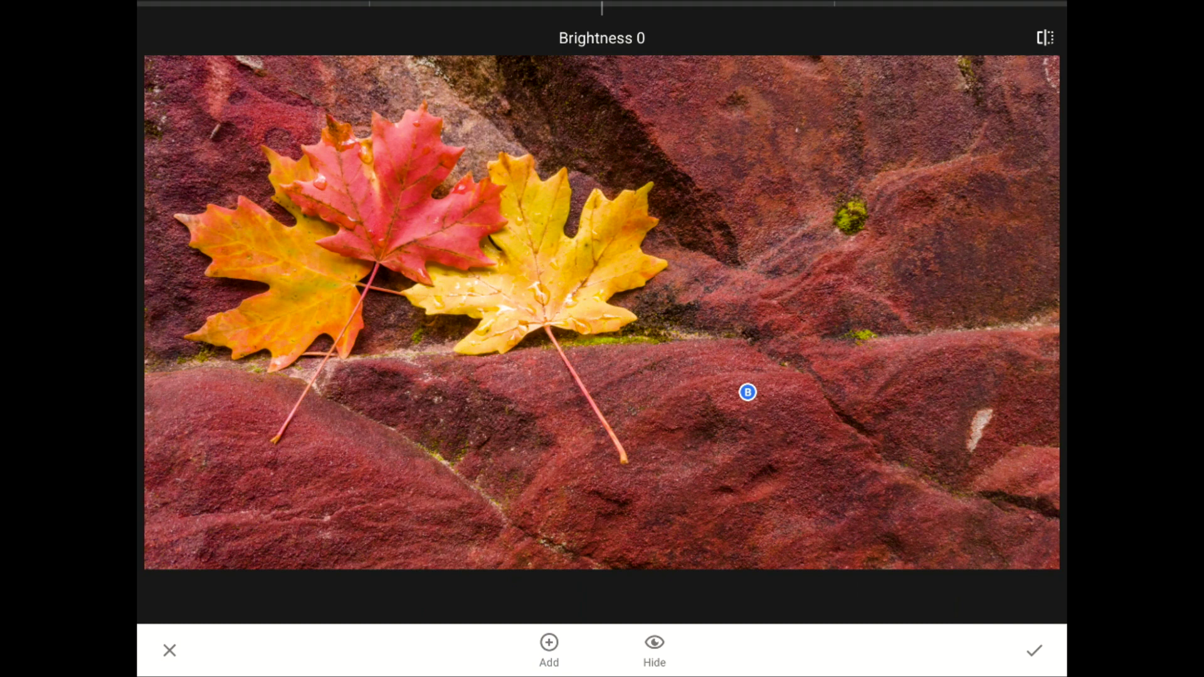
{"action": "left_click_drag", "start_coordinate": [863, 402], "coordinate": [684, 431]}
{"action": "left_click_drag", "start_coordinate": [801, 446], "coordinate": [798, 392]}
{"action": "left_click_drag", "start_coordinate": [811, 443], "coordinate": [758, 460]}
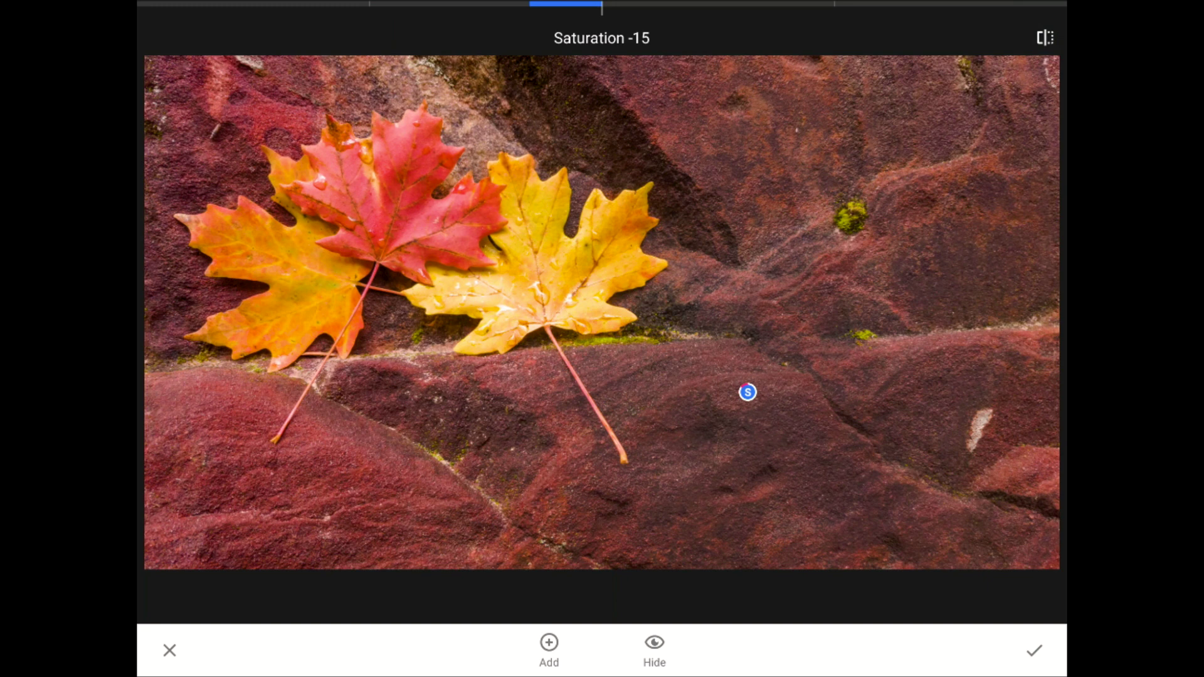
Expand the rock point's area to maximum, move it lower right, and bring up its Copy option
{"action": "left_click_drag", "start_coordinate": [898, 320], "coordinate": [948, 161]}
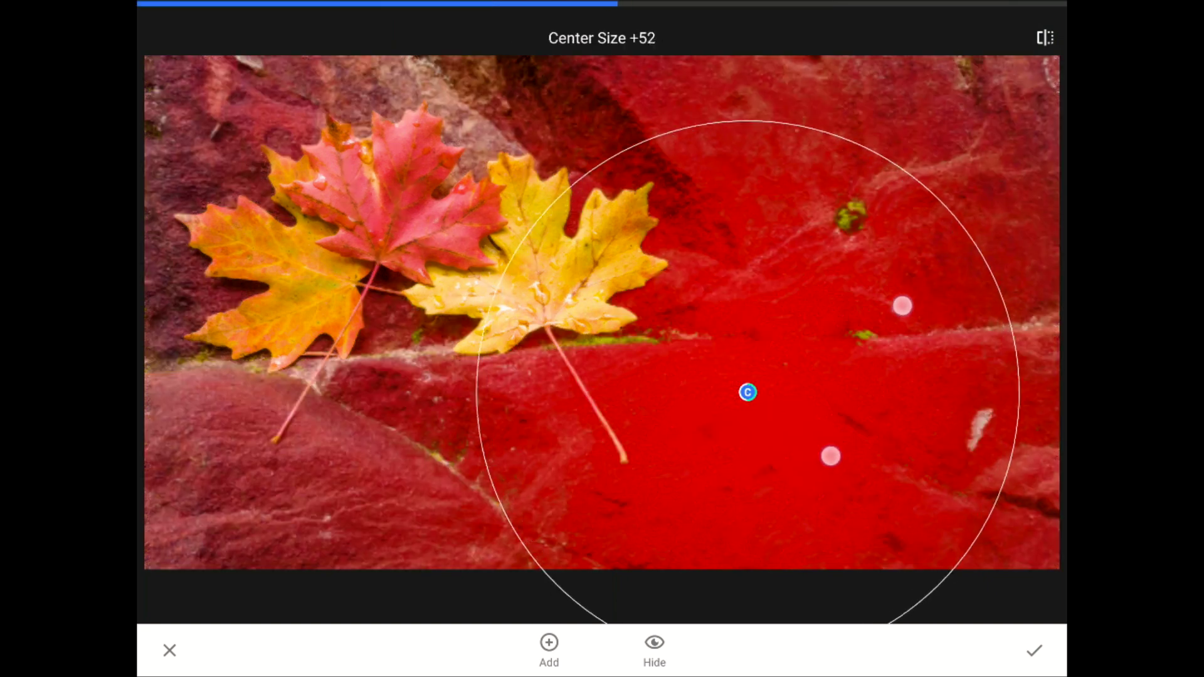
{"action": "left_click_drag", "start_coordinate": [815, 301], "coordinate": [925, 188]}
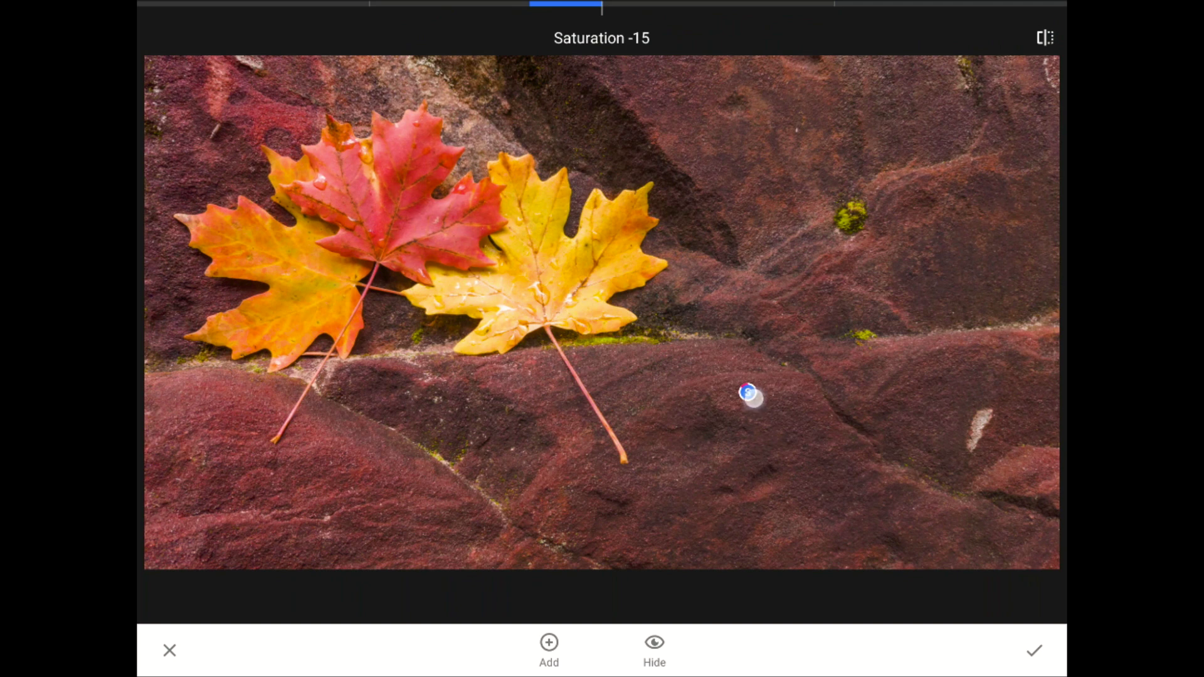
{"action": "left_click_drag", "start_coordinate": [748, 392], "coordinate": [774, 389]}
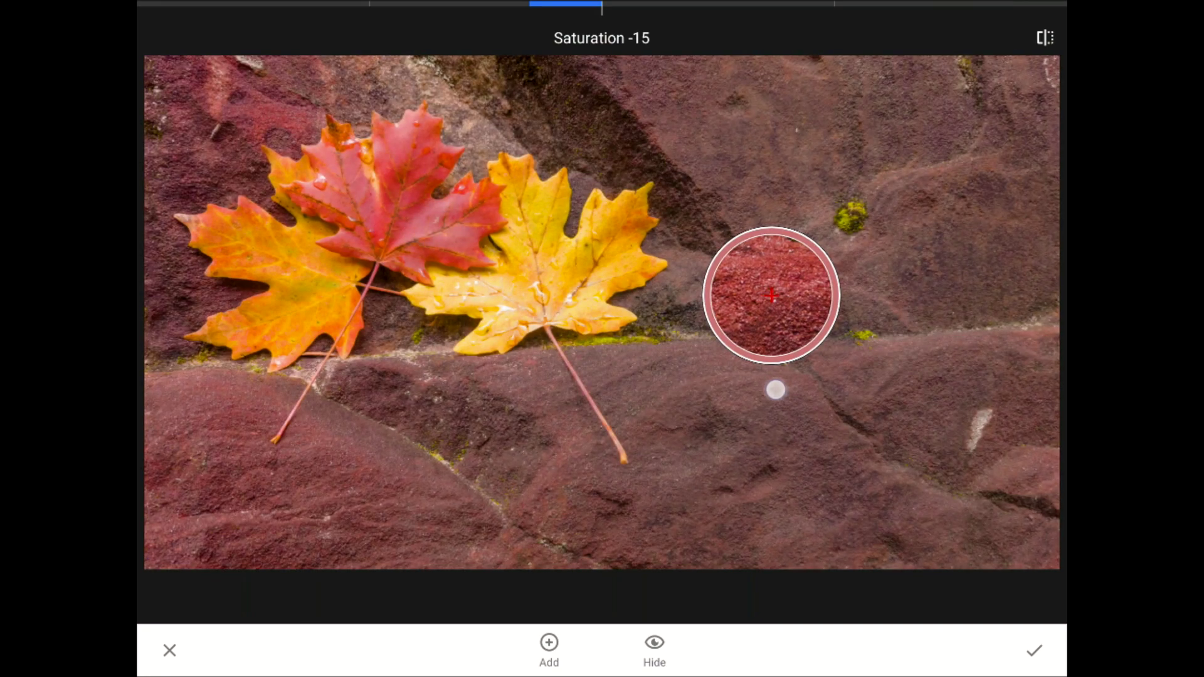
{"action": "mouse_move", "coordinate": [775, 389]}
{"action": "left_mouse_down"}
{"action": "mouse_move", "coordinate": [778, 412]}
{"action": "mouse_move", "coordinate": [841, 404]}
{"action": "mouse_move", "coordinate": [893, 415]}
{"action": "mouse_move", "coordinate": [852, 428]}
{"action": "left_mouse_up"}
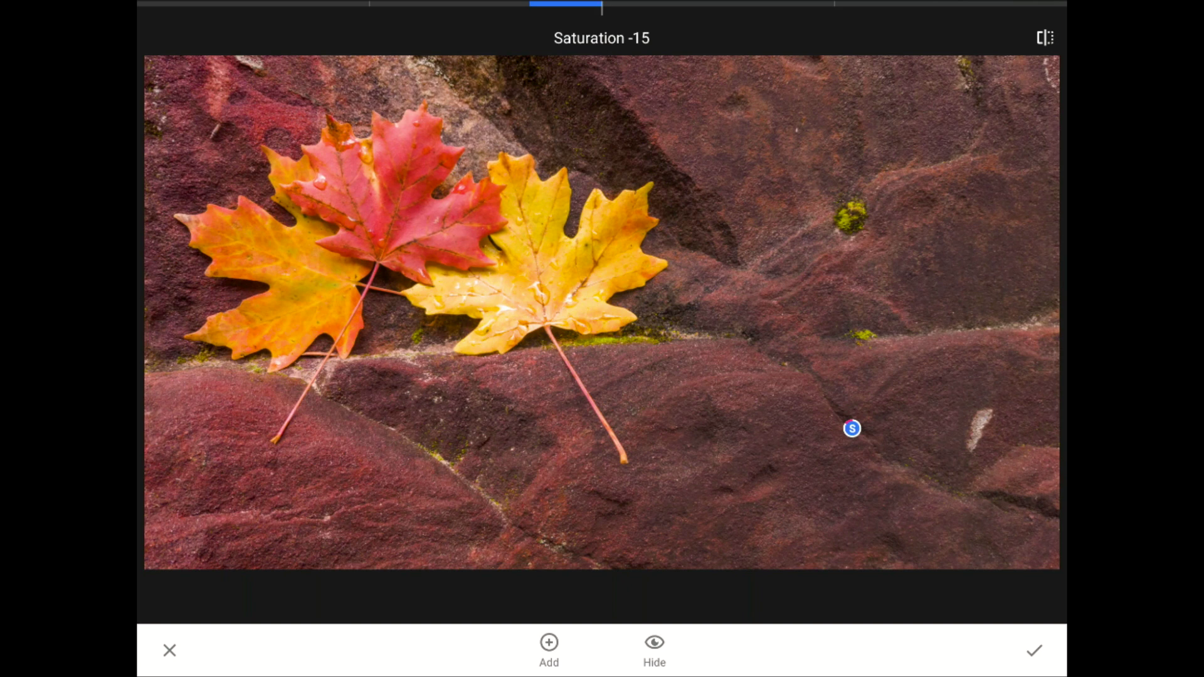
{"action": "left_click", "coordinate": [851, 428]}
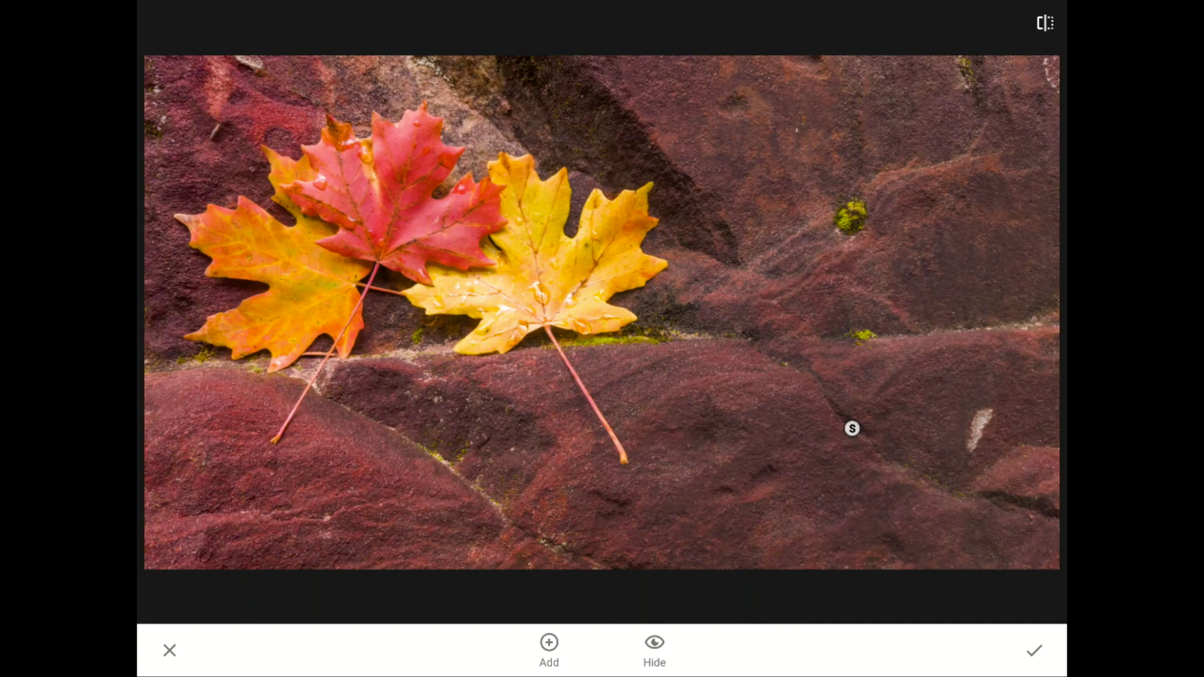
Paste a Brightness -5 point on the upper-left rock, nudge it into place, and add another on the lower-left rock
{"action": "left_click", "coordinate": [203, 118]}
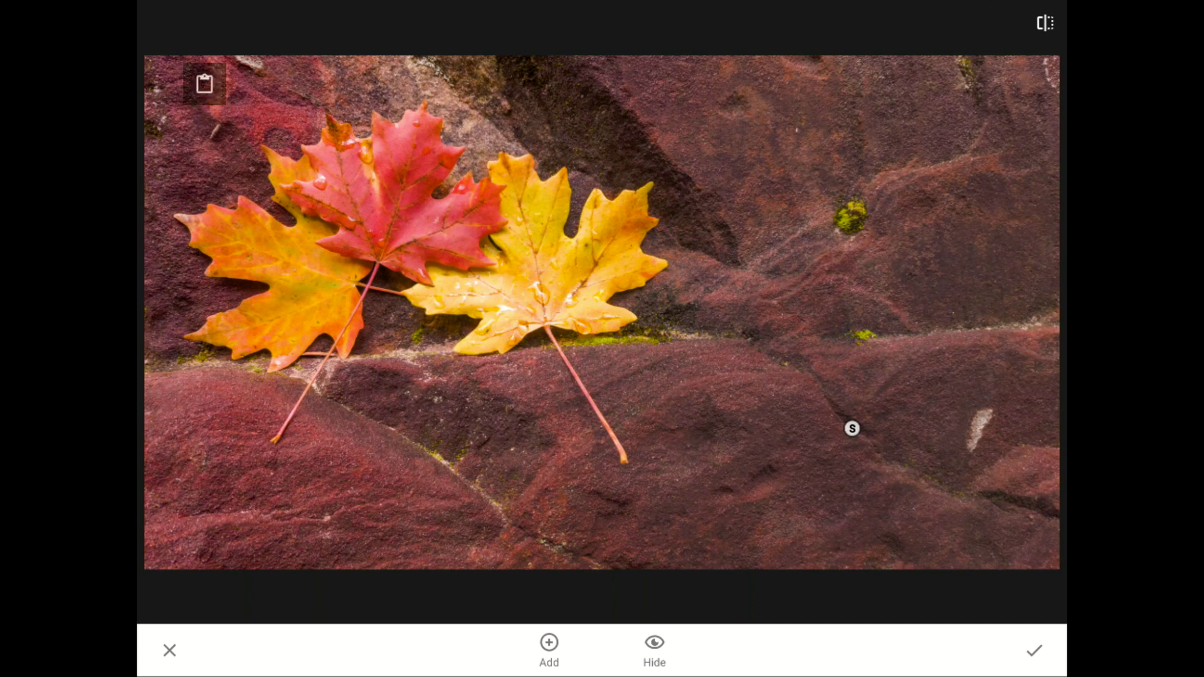
{"action": "left_click", "coordinate": [199, 79]}
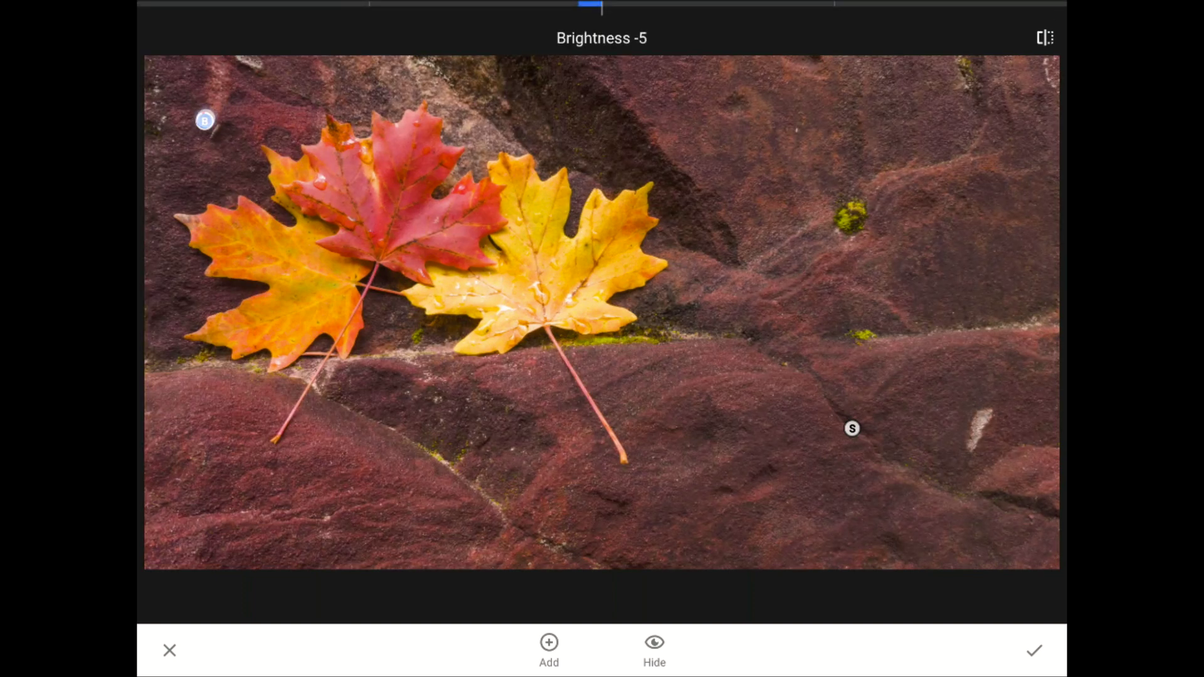
{"action": "left_click_drag", "start_coordinate": [205, 121], "coordinate": [246, 111]}
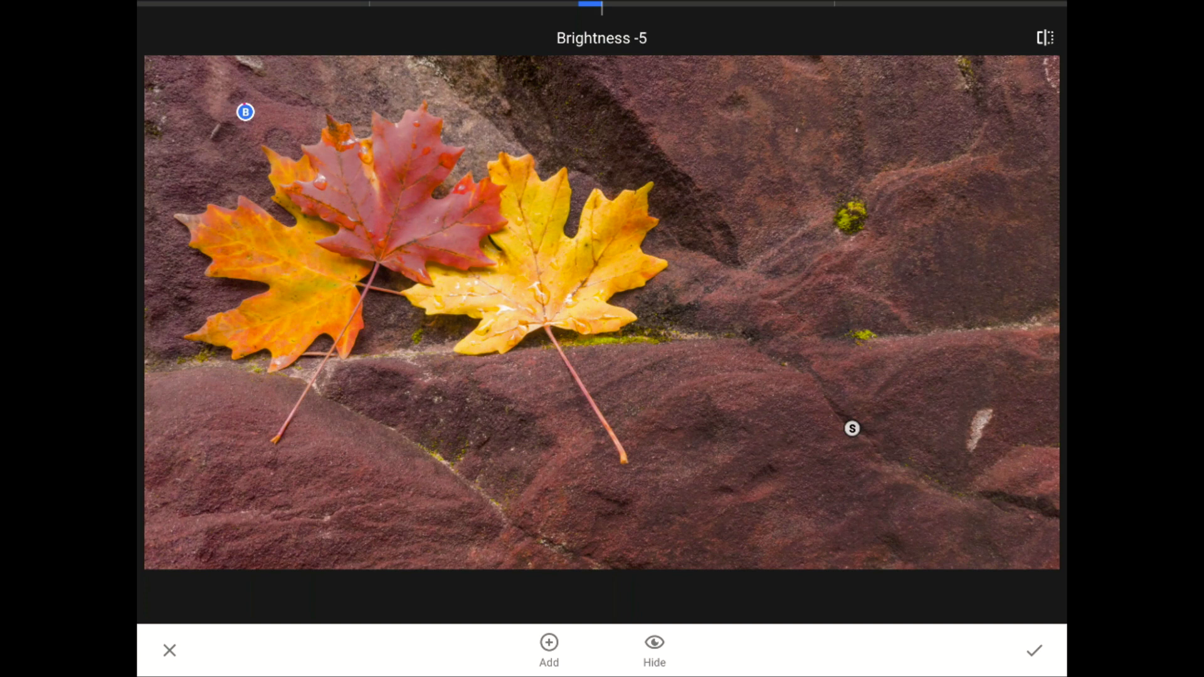
{"action": "left_click", "coordinate": [237, 502]}
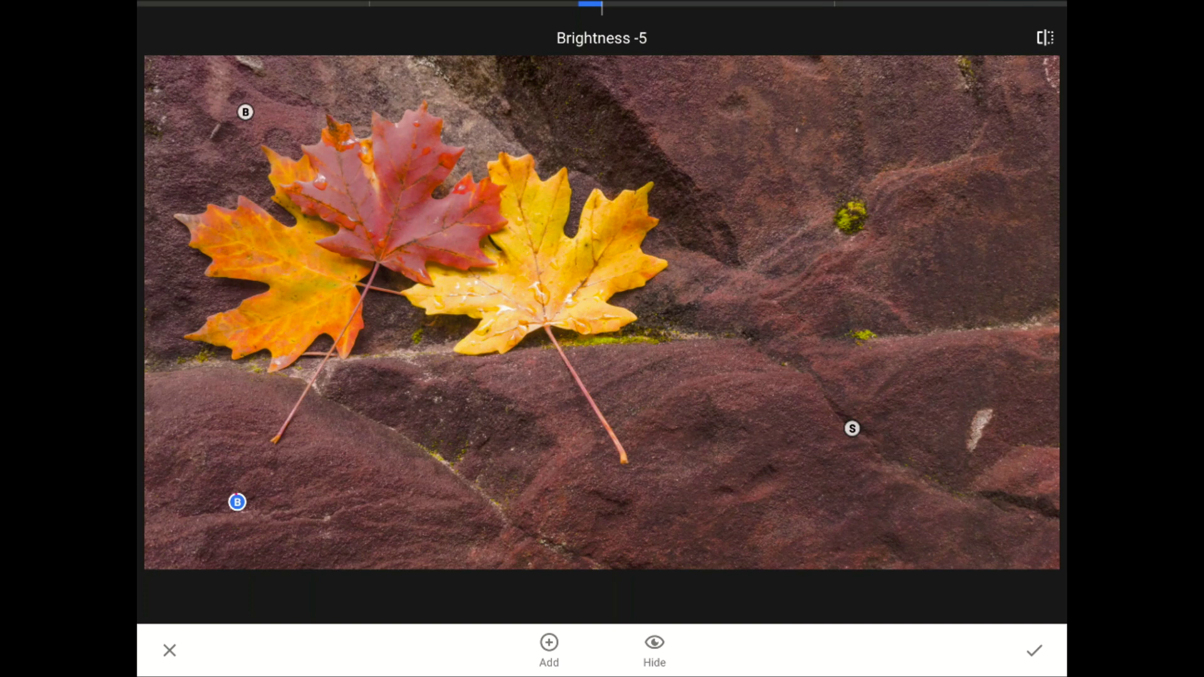
Add a Saturation +13 control point on the red leaf, sized and positioned to fit the leaf
{"action": "left_click", "coordinate": [548, 649]}
{"action": "left_click", "coordinate": [379, 215]}
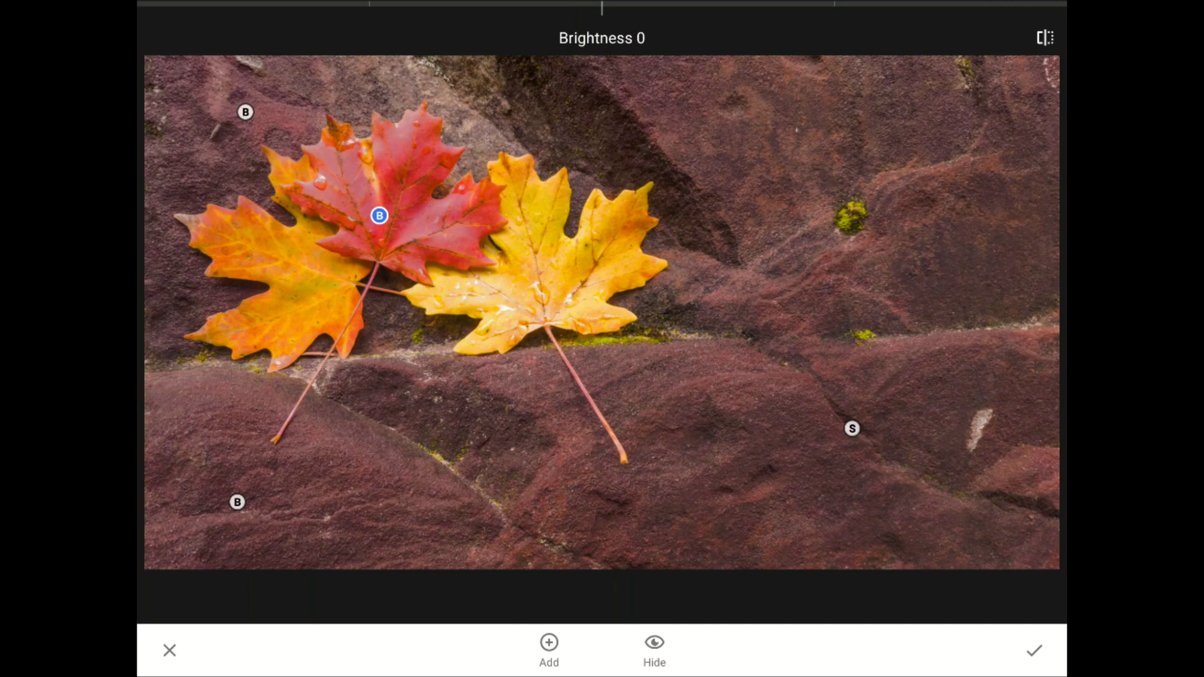
{"action": "mouse_move", "coordinate": [769, 405]}
{"action": "left_mouse_down"}
{"action": "mouse_move", "coordinate": [763, 432]}
{"action": "mouse_move", "coordinate": [768, 407]}
{"action": "mouse_move", "coordinate": [793, 414]}
{"action": "left_mouse_up"}
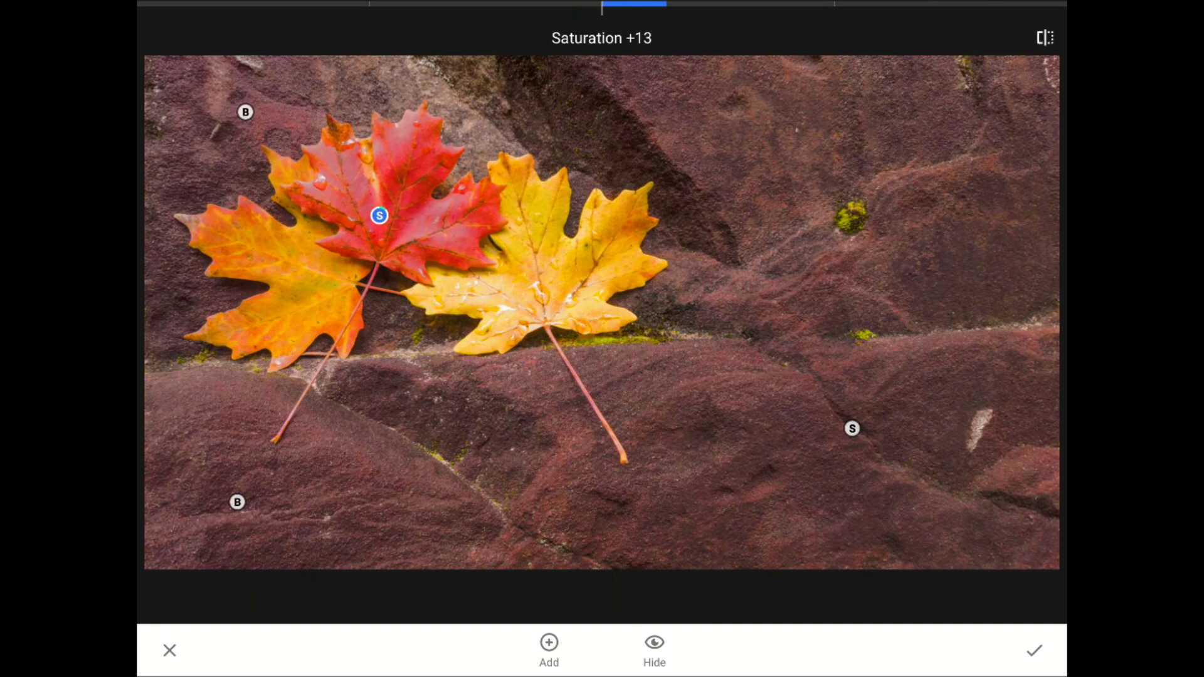
{"action": "left_click_drag", "start_coordinate": [459, 403], "coordinate": [468, 349]}
{"action": "left_click_drag", "start_coordinate": [455, 401], "coordinate": [458, 349]}
{"action": "mouse_move", "coordinate": [379, 215]}
{"action": "left_mouse_down"}
{"action": "mouse_move", "coordinate": [415, 219]}
{"action": "mouse_move", "coordinate": [400, 227]}
{"action": "left_mouse_up"}
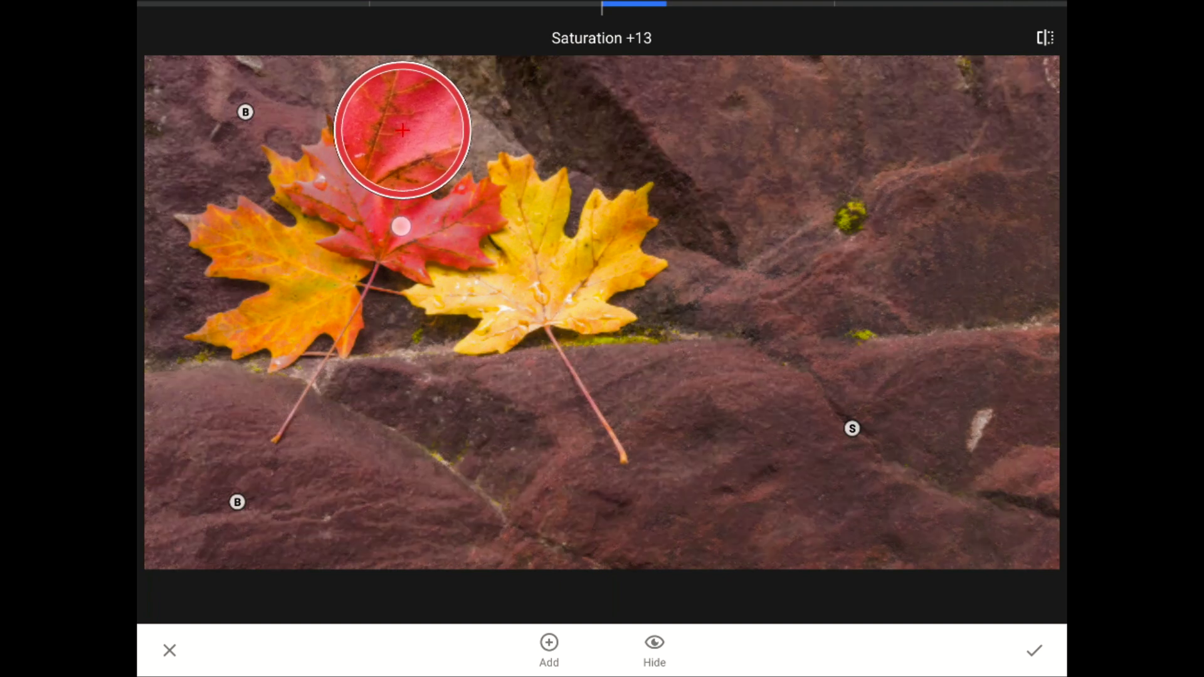
{"action": "left_click_drag", "start_coordinate": [400, 226], "coordinate": [412, 227]}
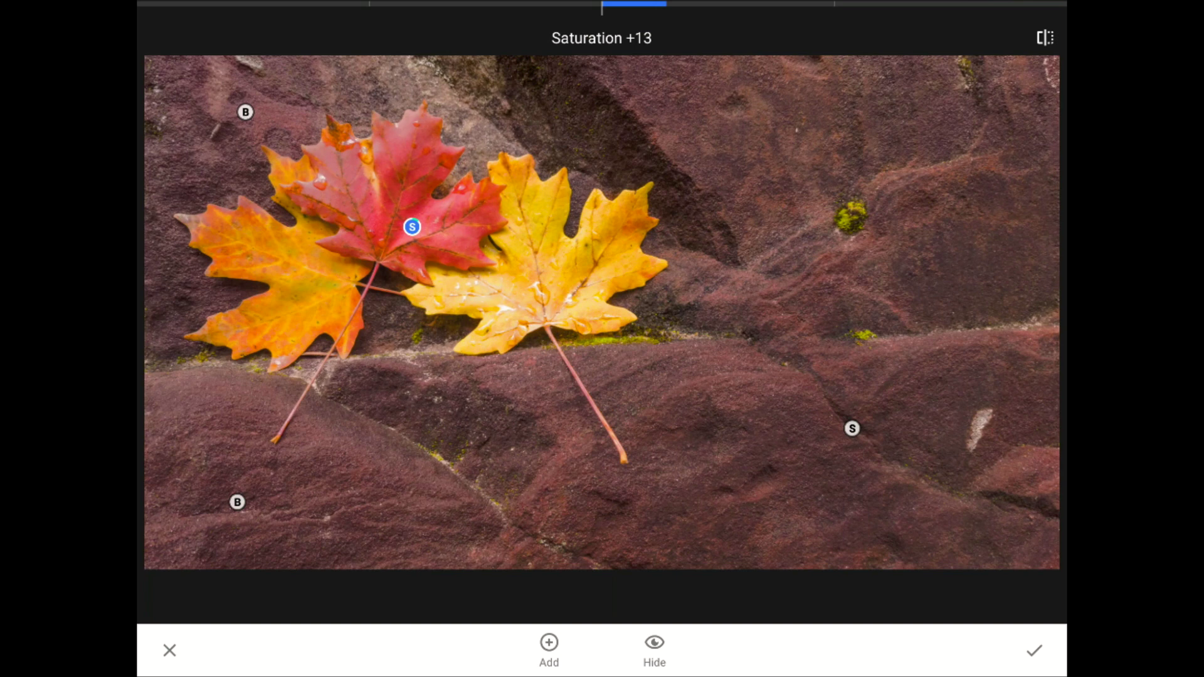
Copy the red leaf's point and paste it onto the orange leaf, enlarged to cover it
{"action": "left_click", "coordinate": [412, 226]}
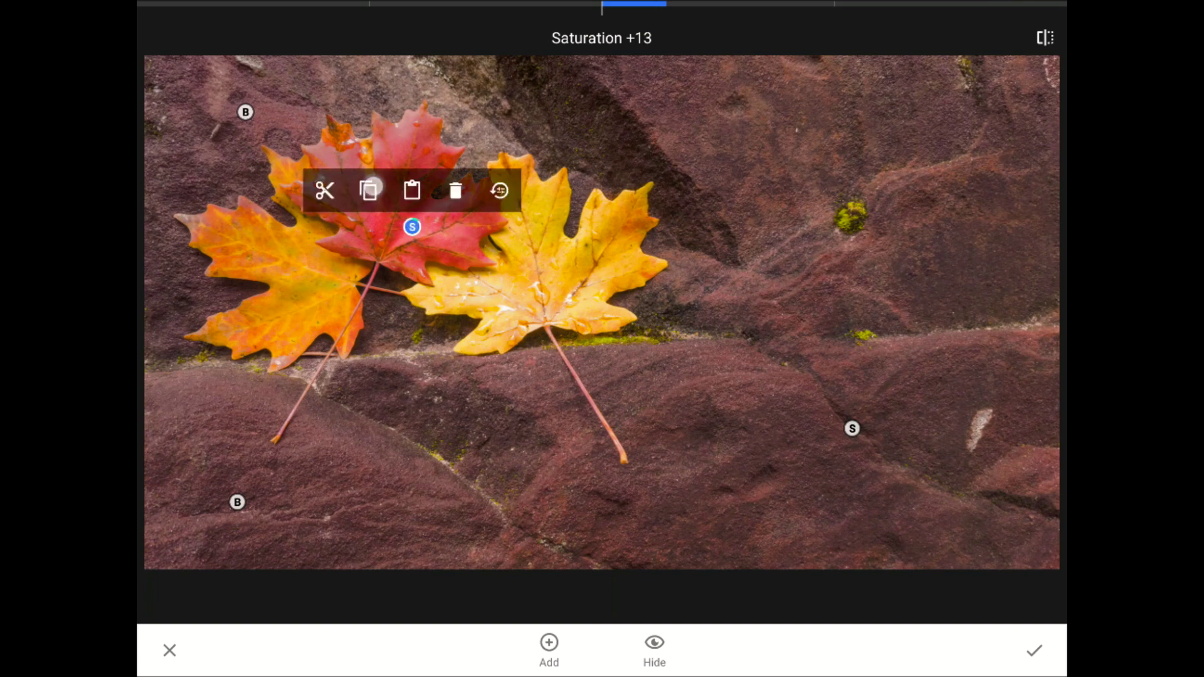
{"action": "left_click", "coordinate": [288, 424]}
{"action": "left_click", "coordinate": [300, 276]}
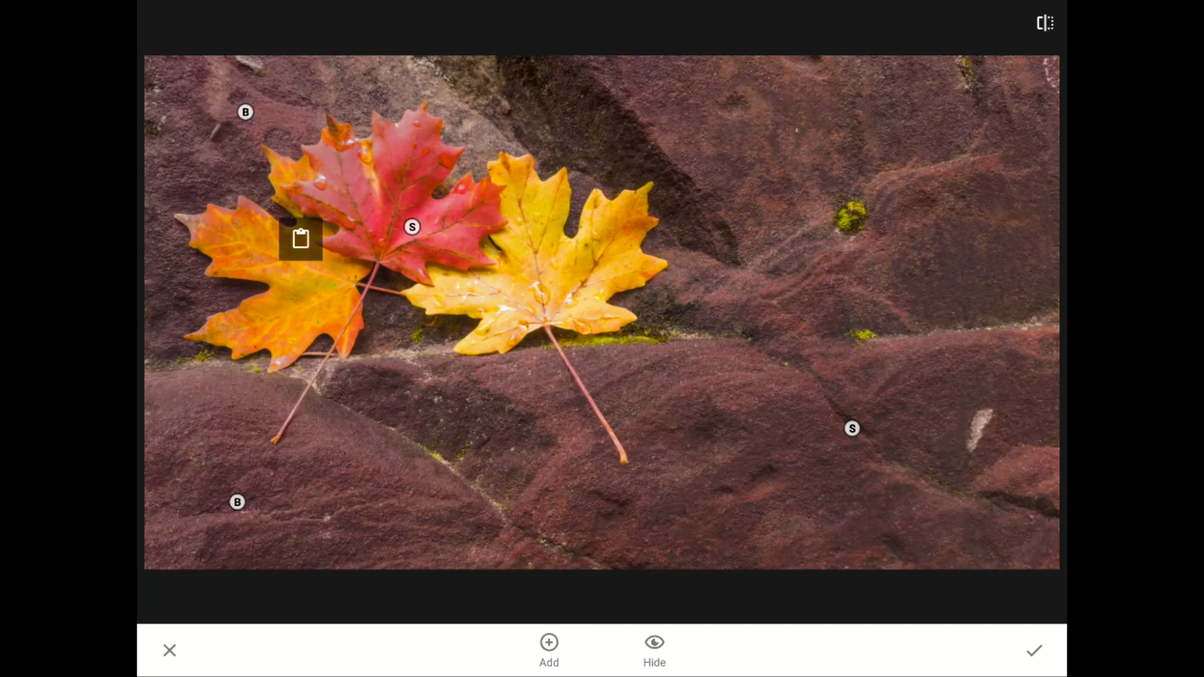
{"action": "left_click", "coordinate": [299, 238]}
{"action": "mouse_move", "coordinate": [301, 276]}
{"action": "left_mouse_down"}
{"action": "mouse_move", "coordinate": [382, 221]}
{"action": "mouse_move", "coordinate": [352, 242]}
{"action": "left_mouse_up"}
Paste another copy onto the yellow leaf and size it to the leaf
{"action": "left_click", "coordinate": [544, 254]}
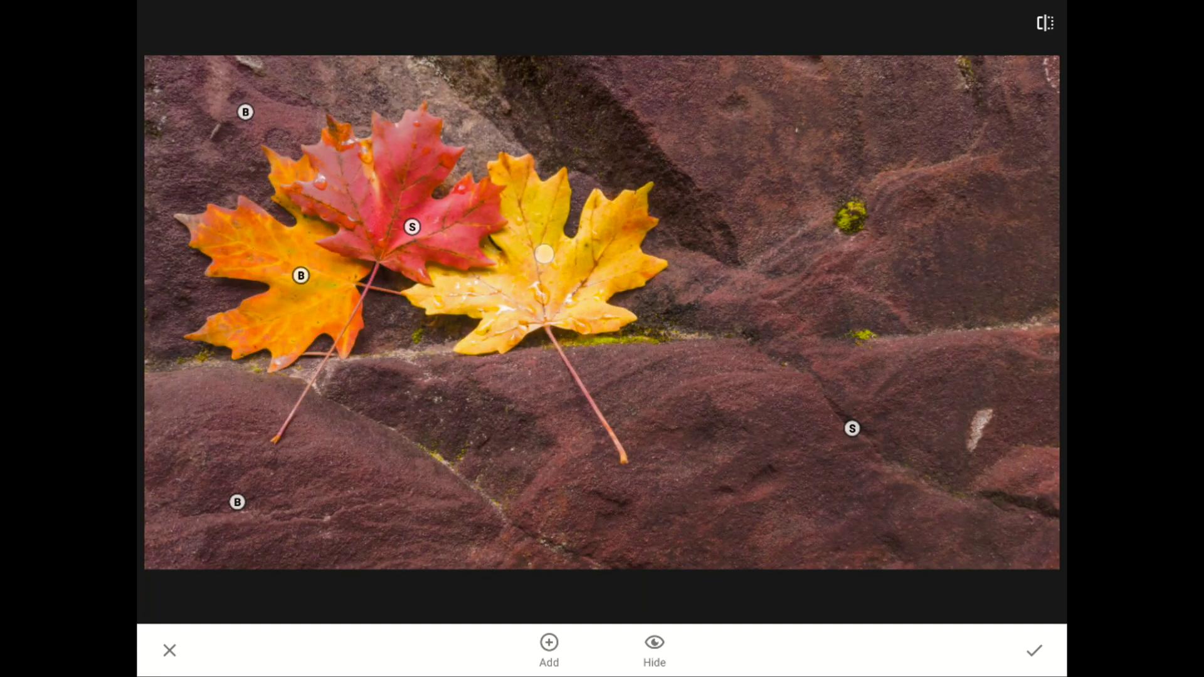
{"action": "left_click", "coordinate": [545, 217]}
{"action": "mouse_move", "coordinate": [640, 217]}
{"action": "left_mouse_down"}
{"action": "mouse_move", "coordinate": [612, 228]}
{"action": "mouse_move", "coordinate": [616, 212]}
{"action": "left_mouse_up"}
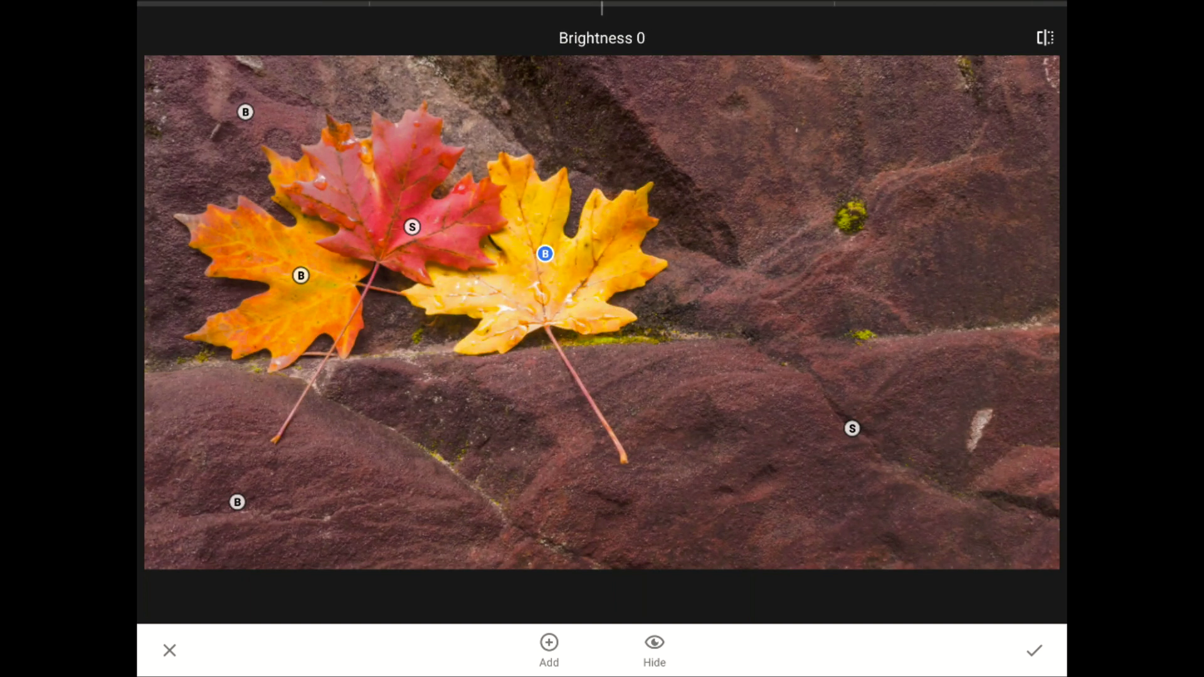
{"action": "left_click", "coordinate": [1044, 29]}
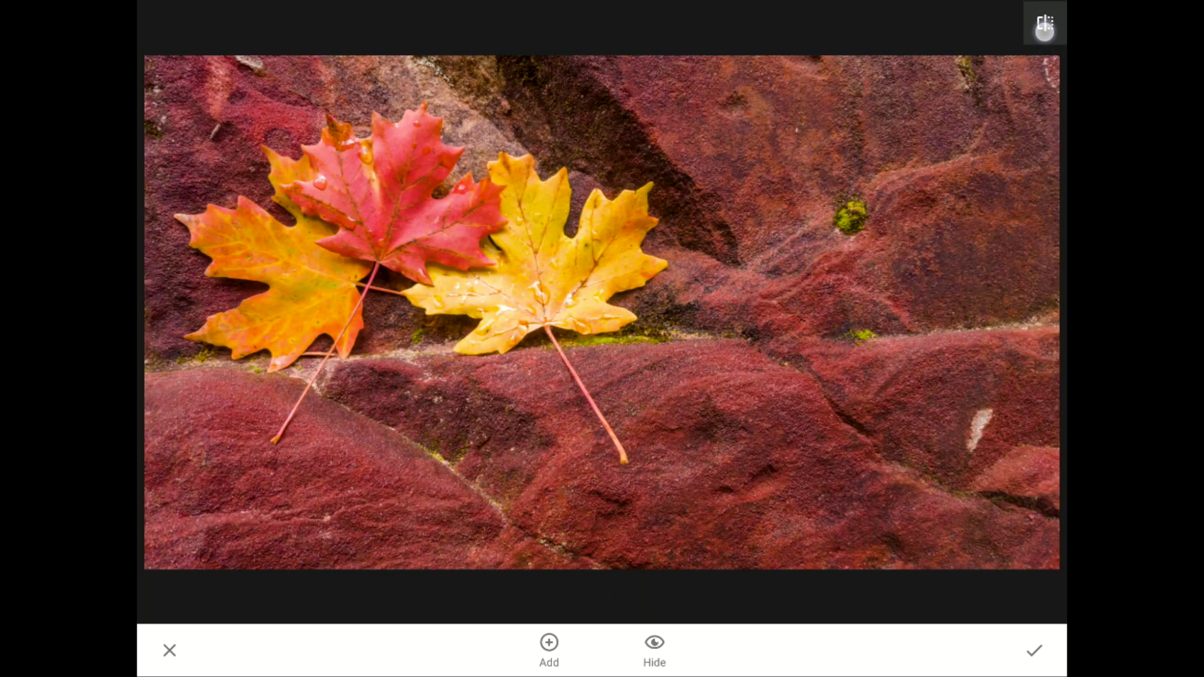
{"action": "left_click", "coordinate": [1053, 25]}
{"action": "left_click", "coordinate": [1053, 25]}
{"action": "left_click", "coordinate": [1045, 23]}
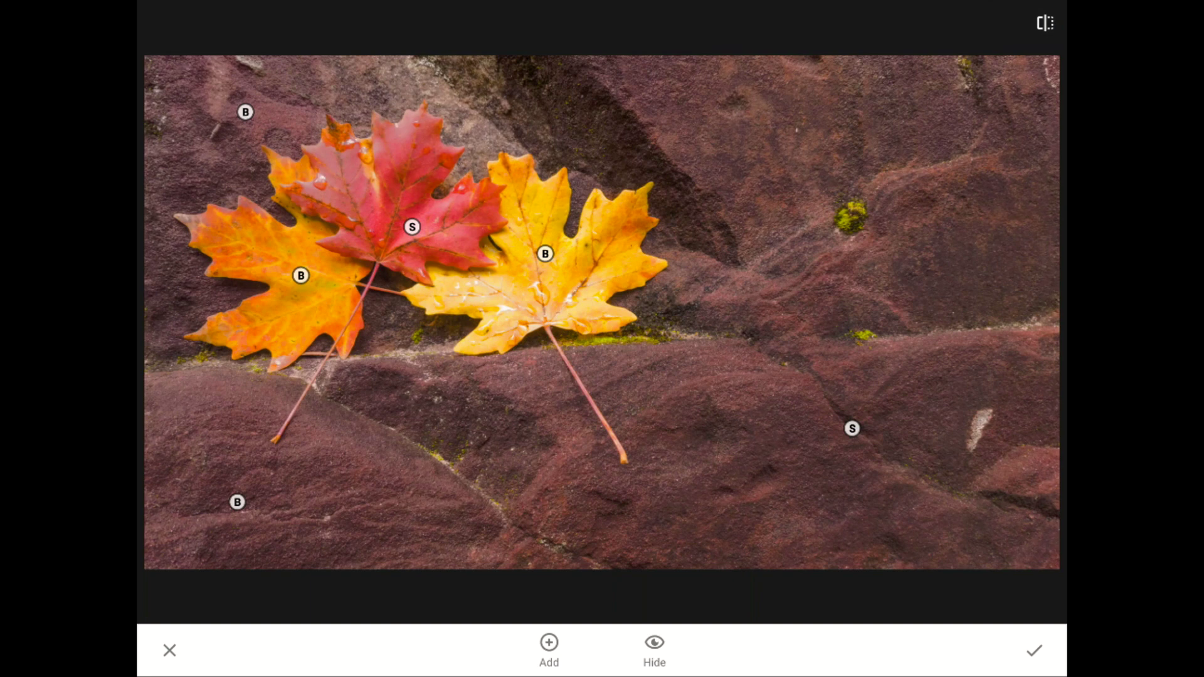
Zoom in and add a control point on the moss at Brightness -10 and Saturation -42
{"action": "scroll", "coordinate": [851, 217], "scroll_direction": "up", "scroll_amount": 5}
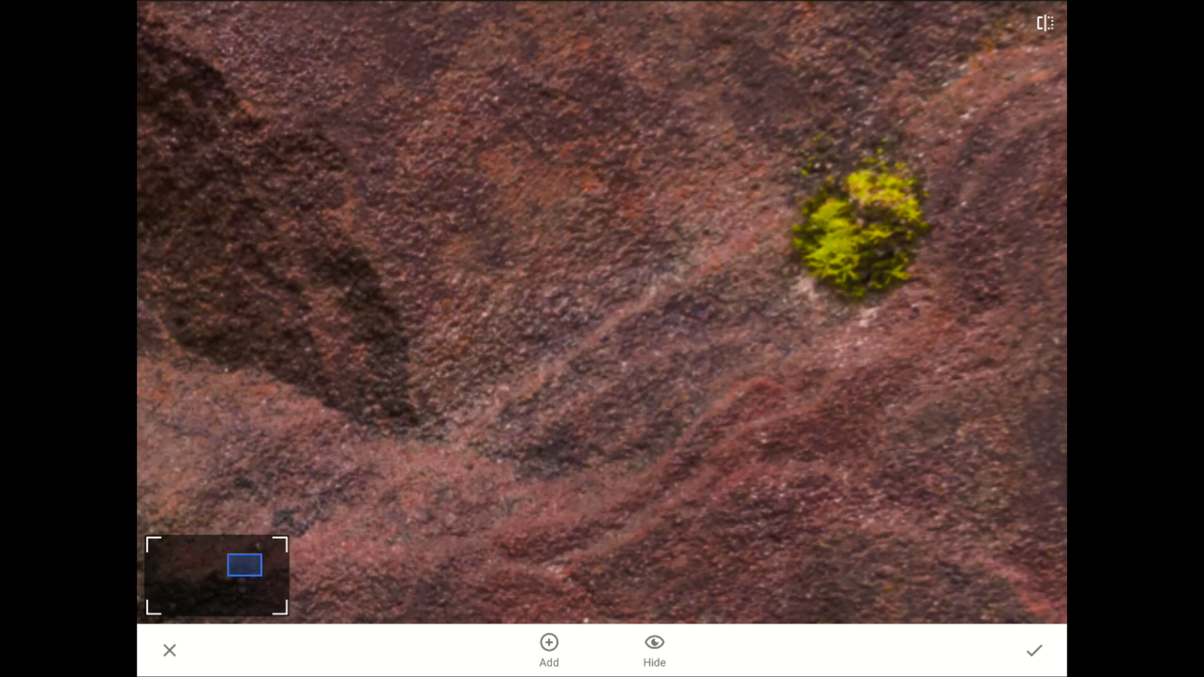
{"action": "left_click", "coordinate": [548, 646]}
{"action": "left_click", "coordinate": [842, 234]}
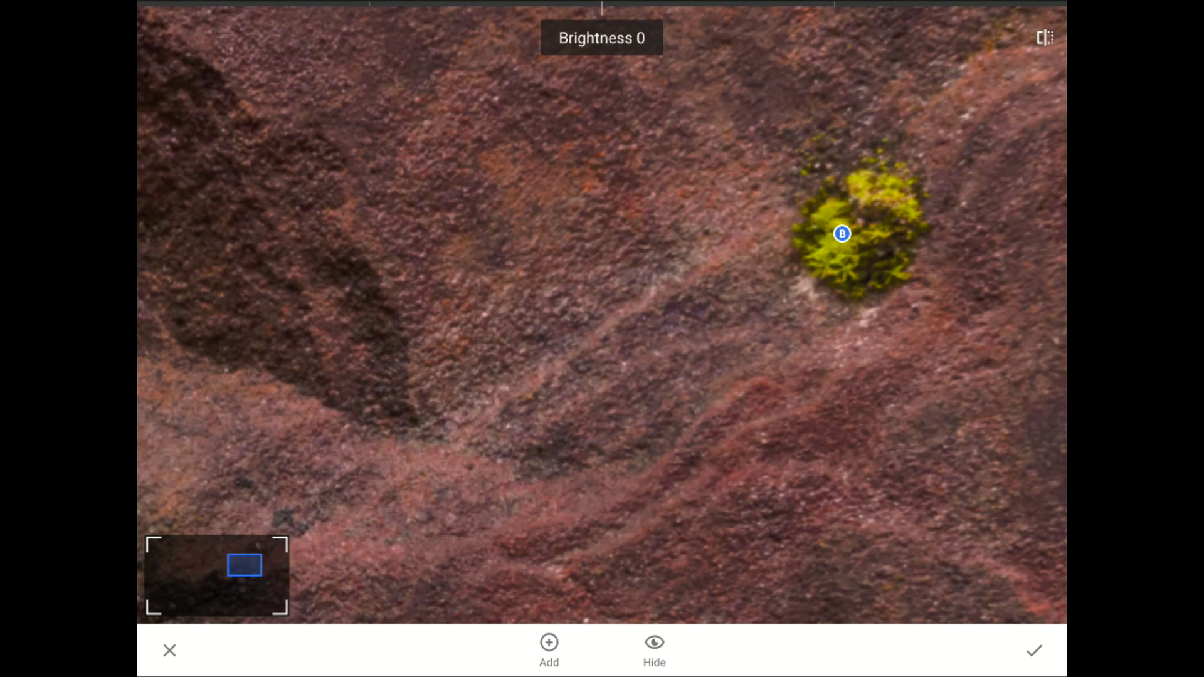
{"action": "left_click_drag", "start_coordinate": [850, 433], "coordinate": [822, 430]}
{"action": "mouse_move", "coordinate": [833, 479]}
{"action": "left_mouse_down"}
{"action": "mouse_move", "coordinate": [838, 428]}
{"action": "mouse_move", "coordinate": [708, 470]}
{"action": "left_mouse_up"}
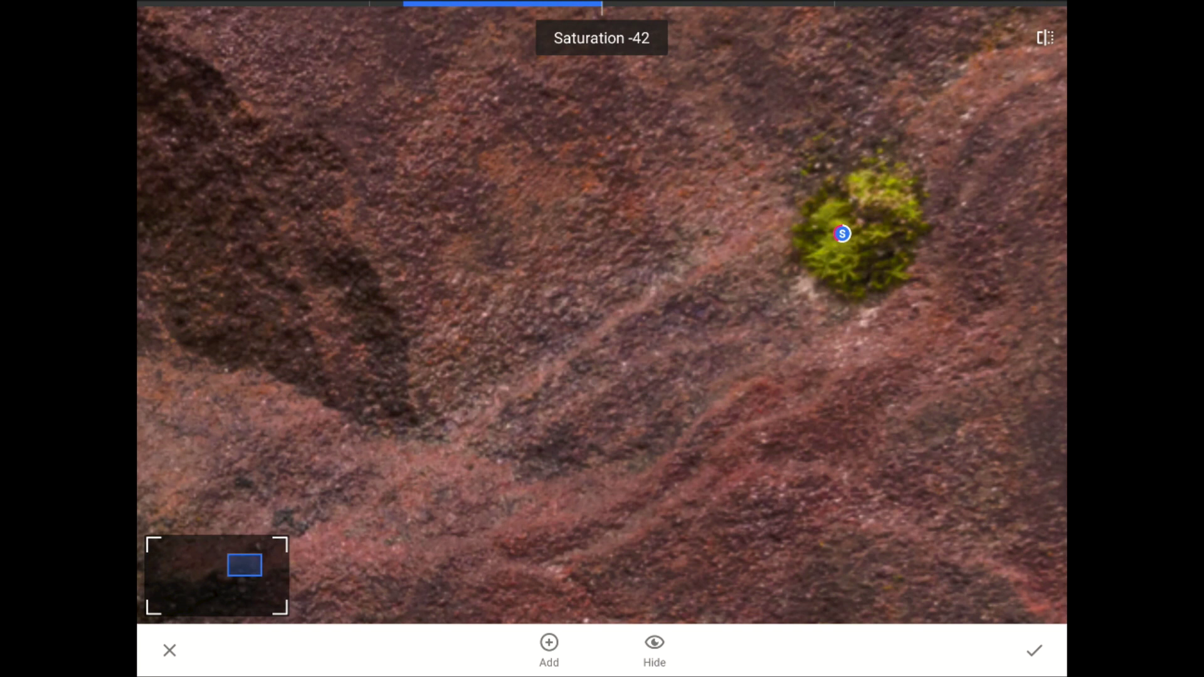
{"action": "scroll", "coordinate": [602, 313], "scroll_direction": "down", "scroll_amount": 5}
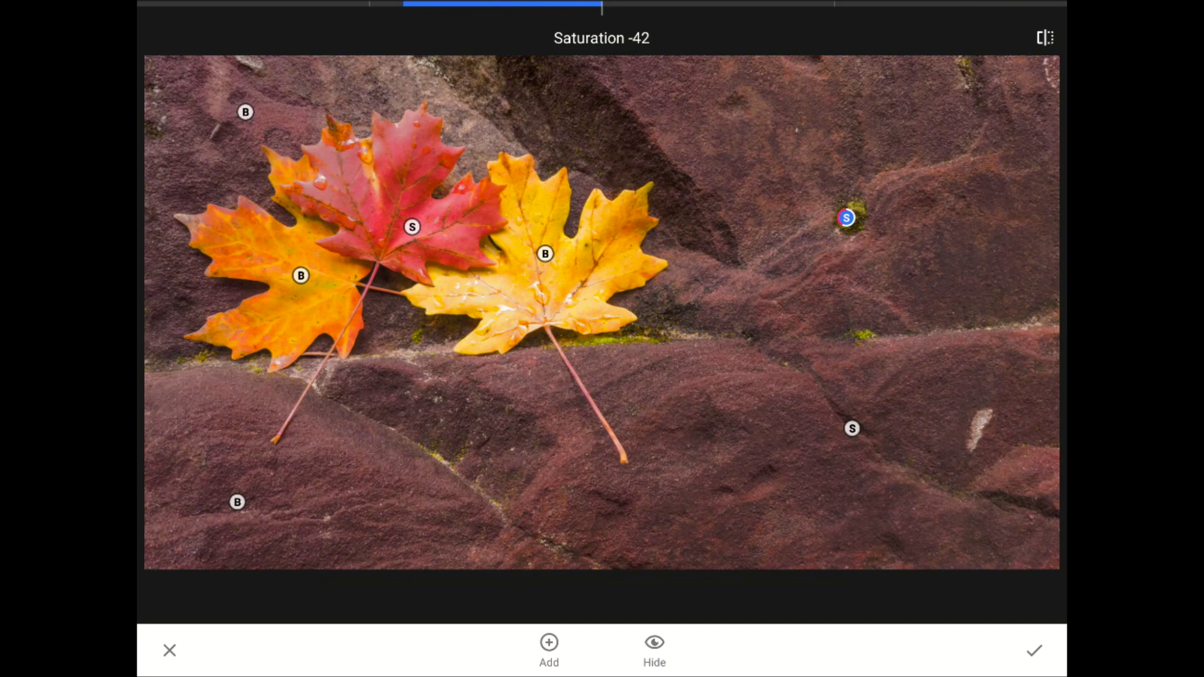
Hide the point markers to preview the maple-leaves edit, then apply the Selective changes
{"action": "left_click", "coordinate": [654, 649]}
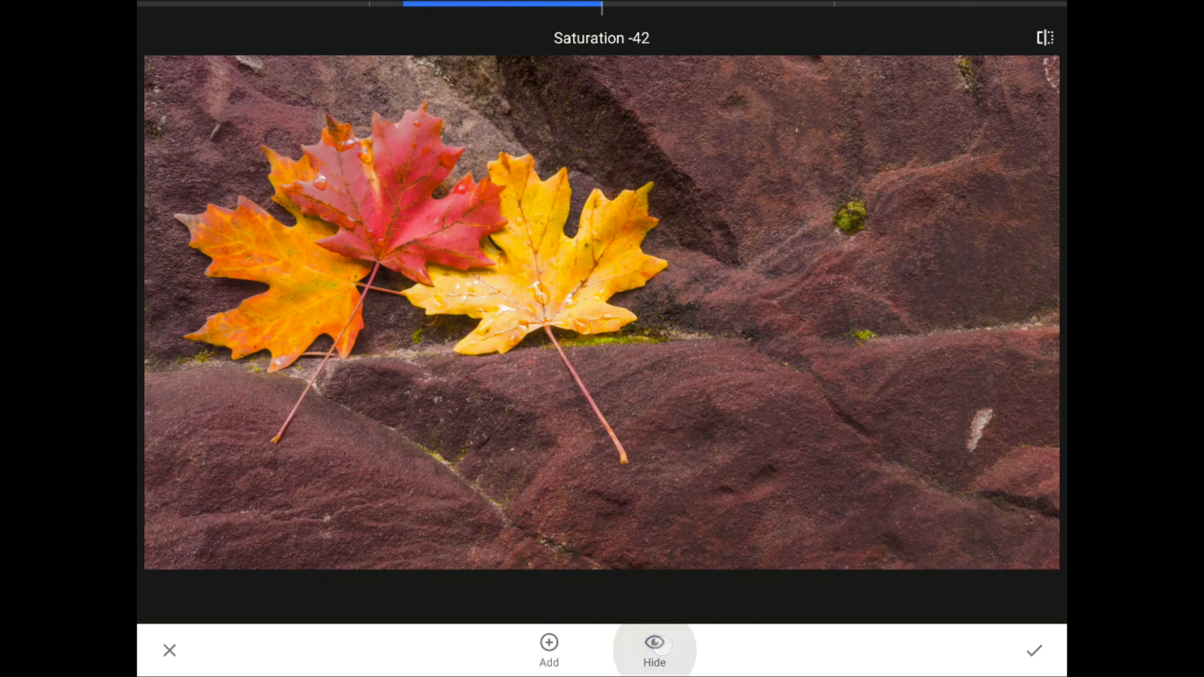
{"action": "left_click", "coordinate": [654, 649]}
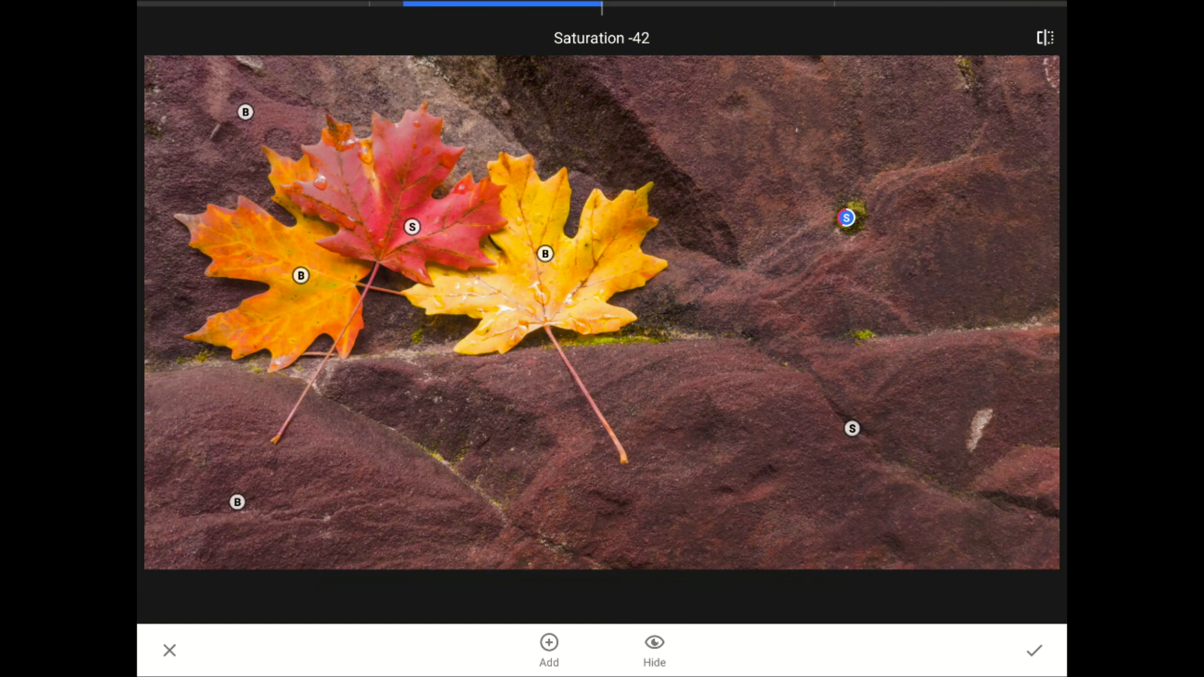
{"action": "left_click", "coordinate": [1035, 651]}
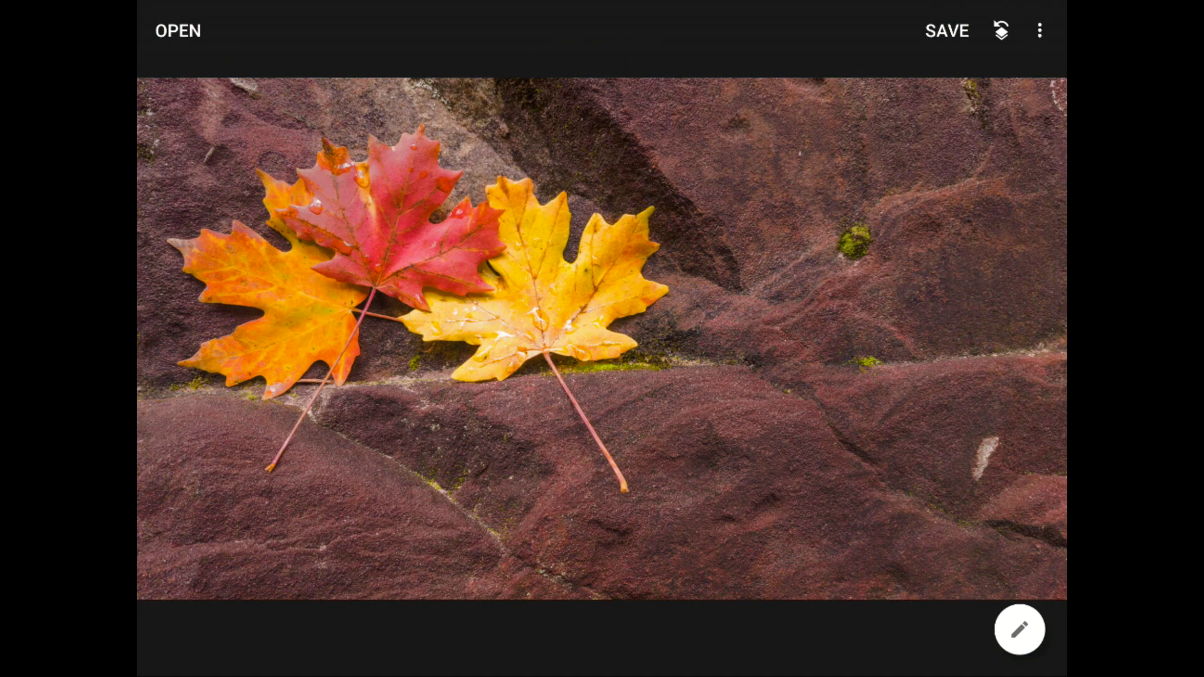
Save the maple-leaf photo with its Selective edits and briefly compare it against the original
{"action": "left_click", "coordinate": [927, 48]}
{"action": "left_click", "coordinate": [655, 318]}
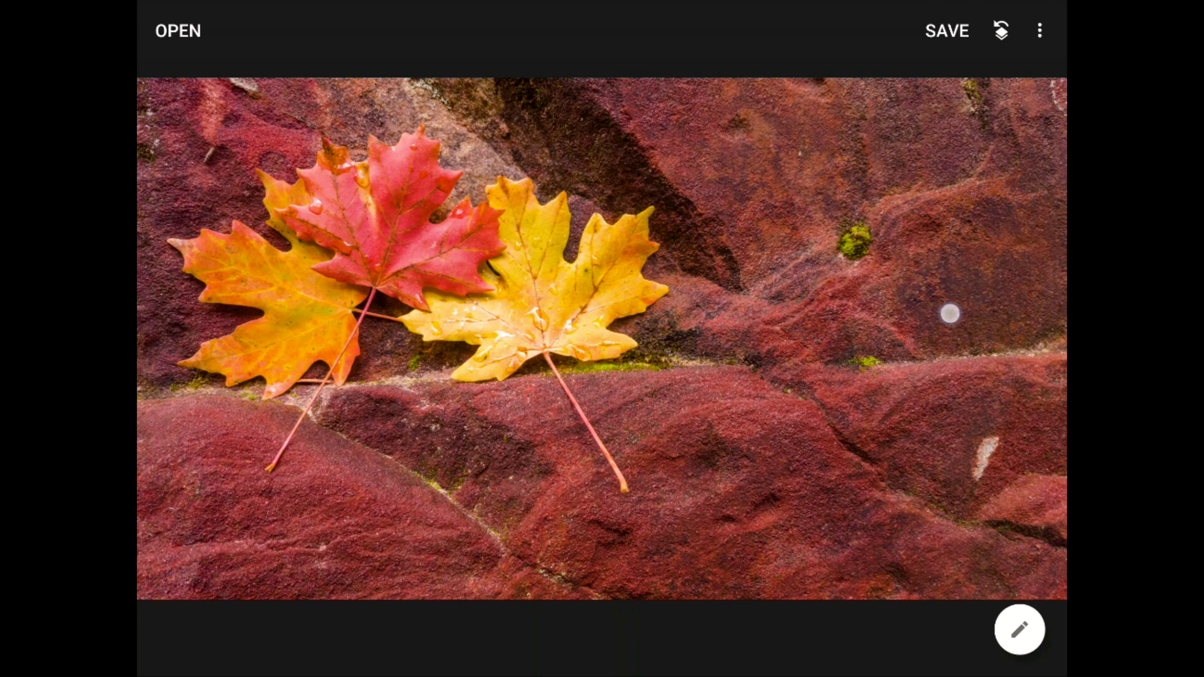
{"action": "left_click", "coordinate": [950, 314]}
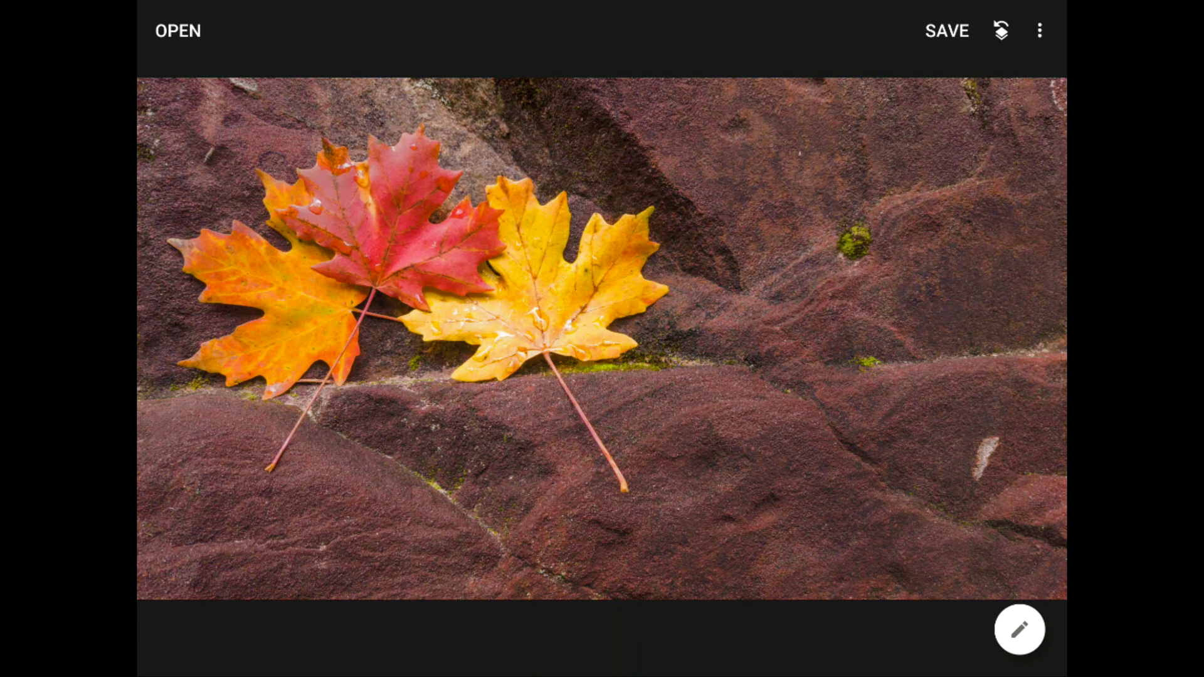